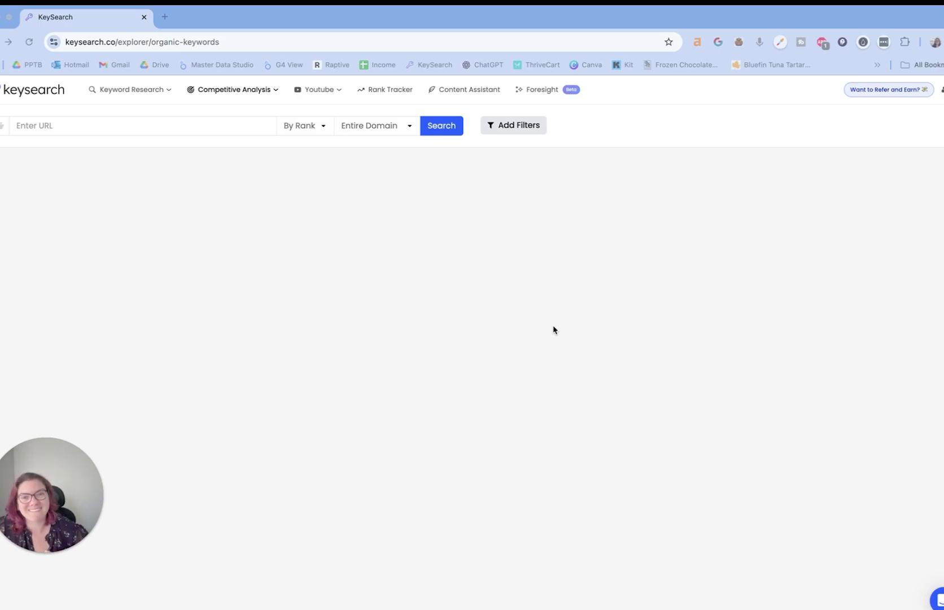
Open the Organic Keywords tool and enter semrush.com as the URL to analyse.
click(246, 126)
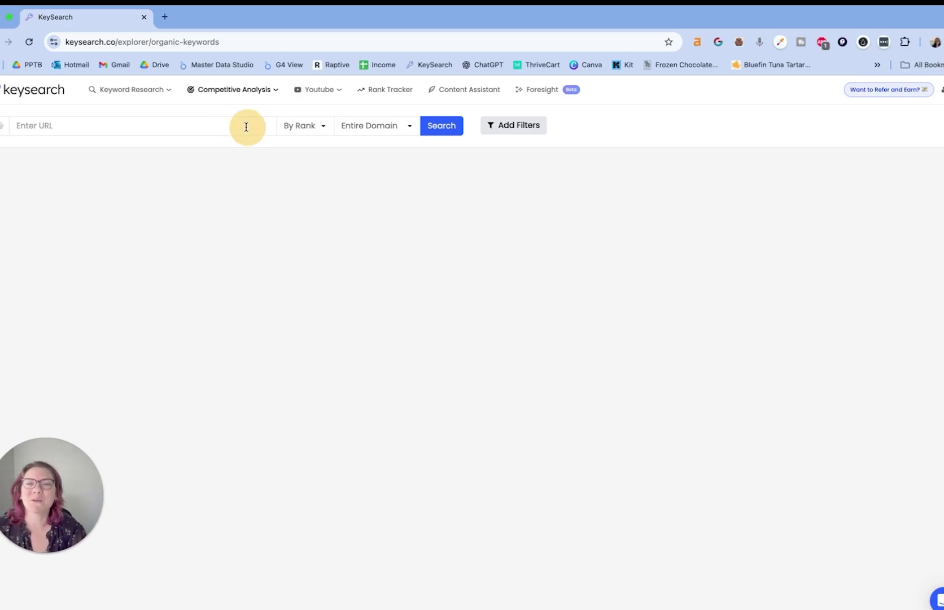
click(222, 126)
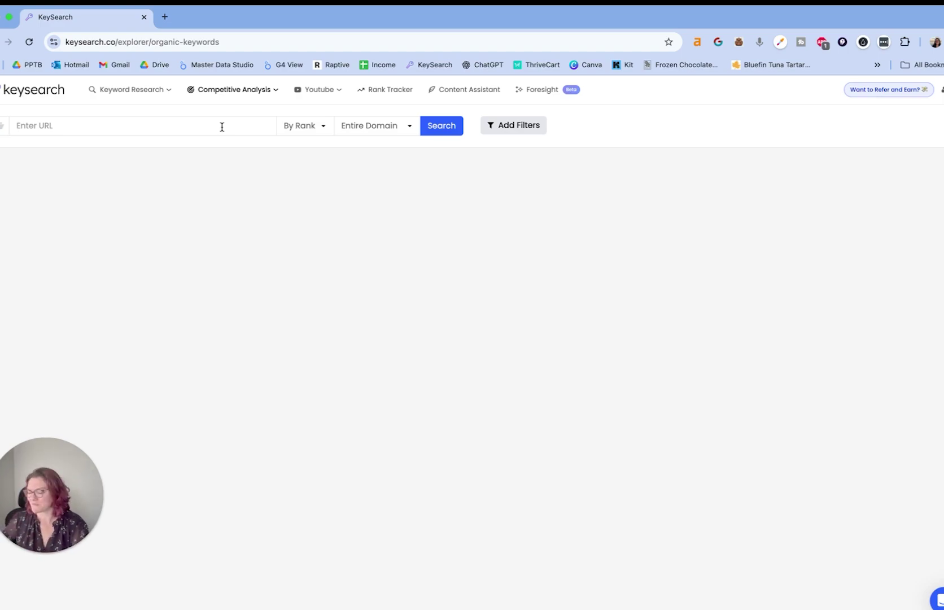
click(210, 88)
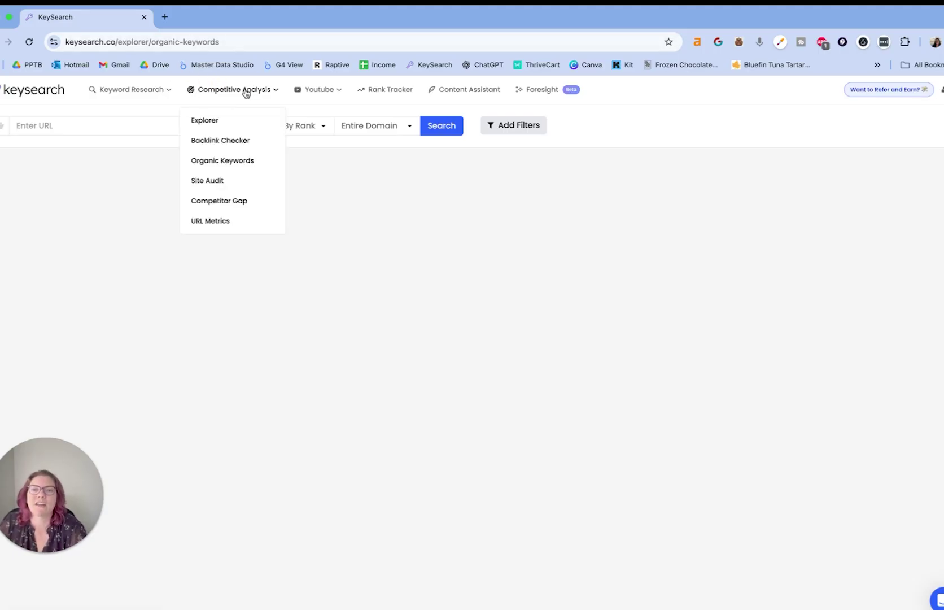
click(233, 163)
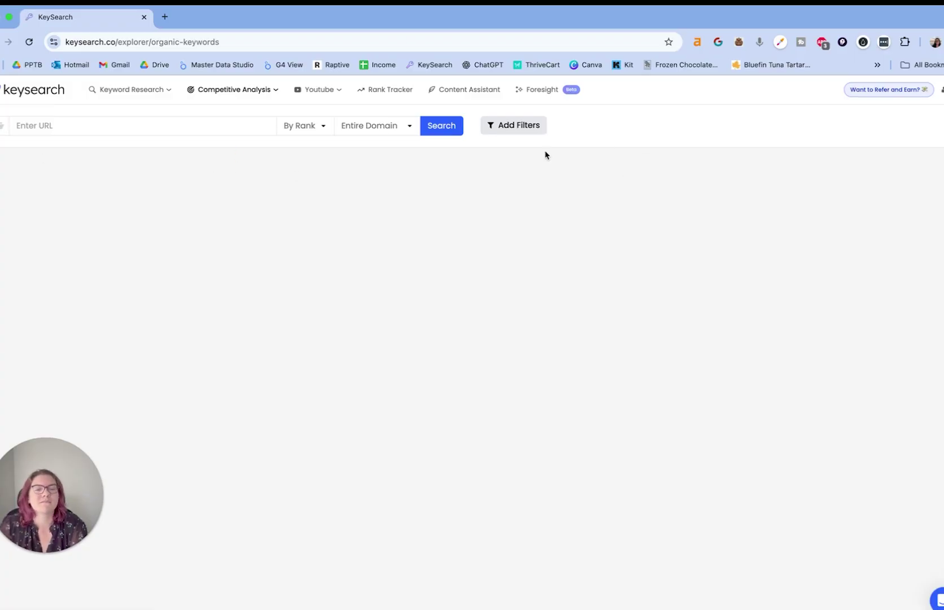
click(207, 129)
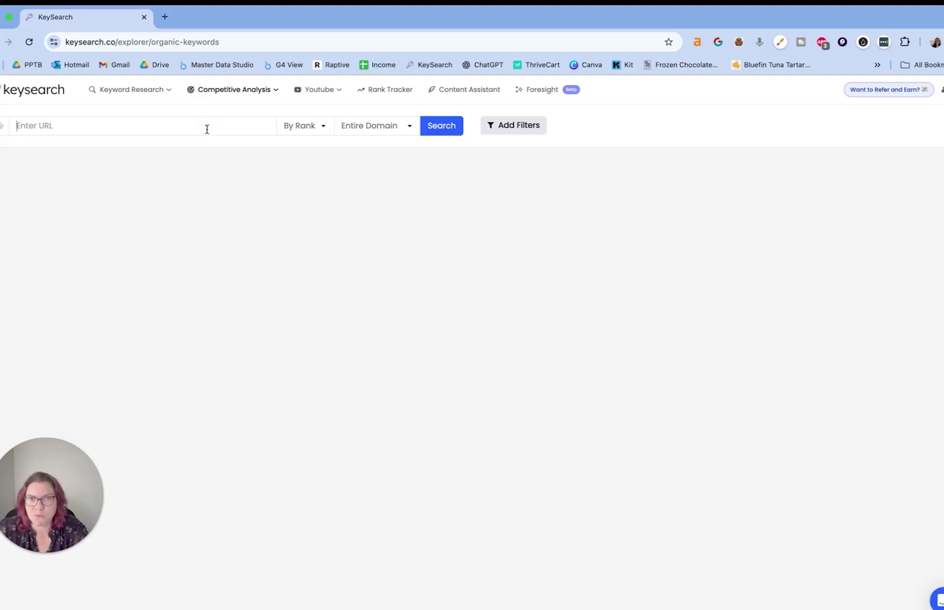
text(semrus)
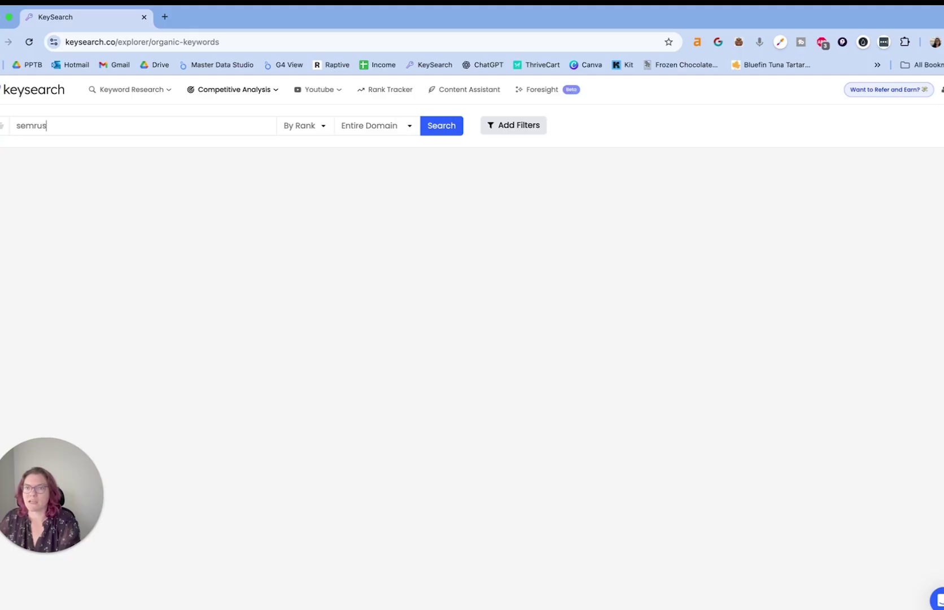
text(h.com)
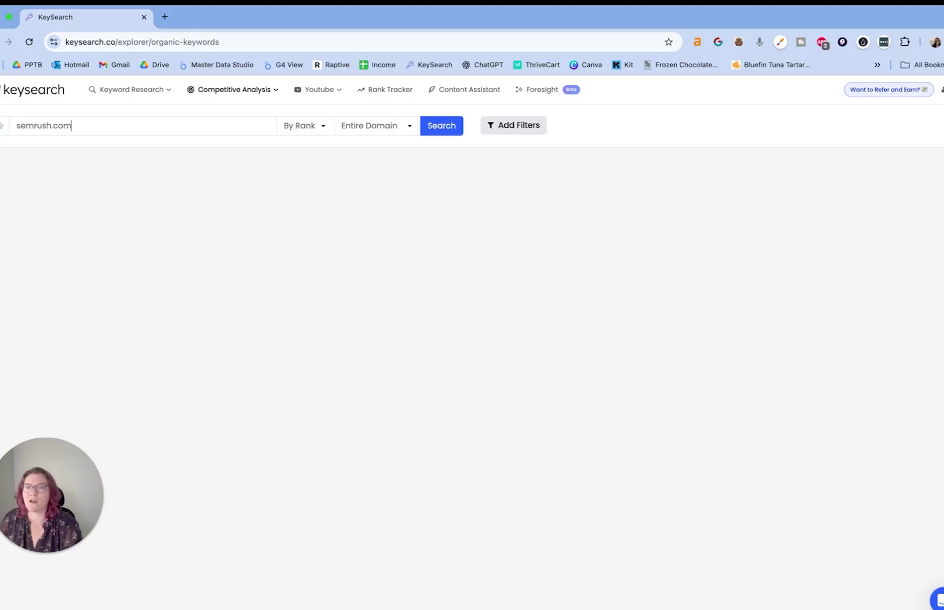
Review the sorting and scope options for the keyword search, keeping By Rank and Entire Domain.
click(309, 125)
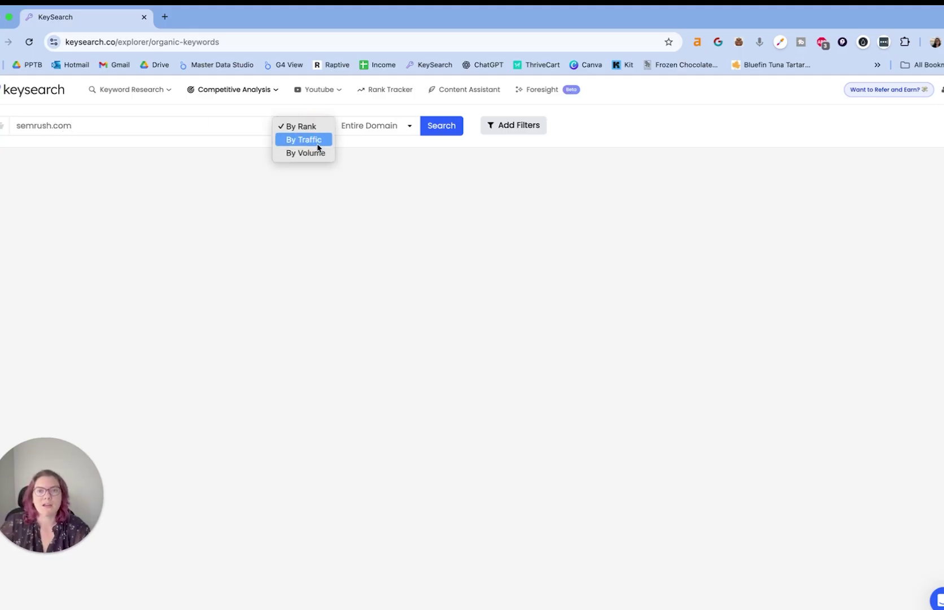
click(322, 130)
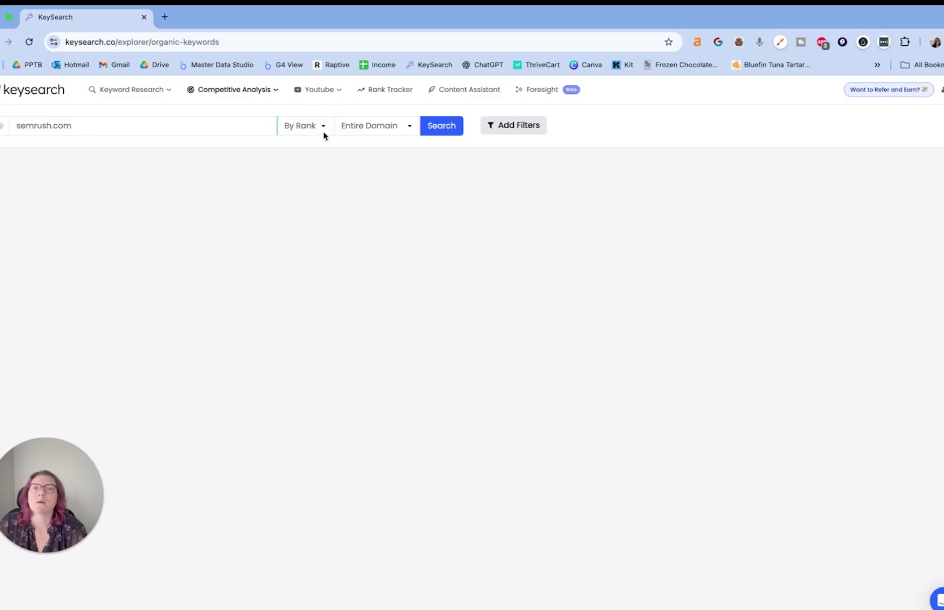
click(364, 129)
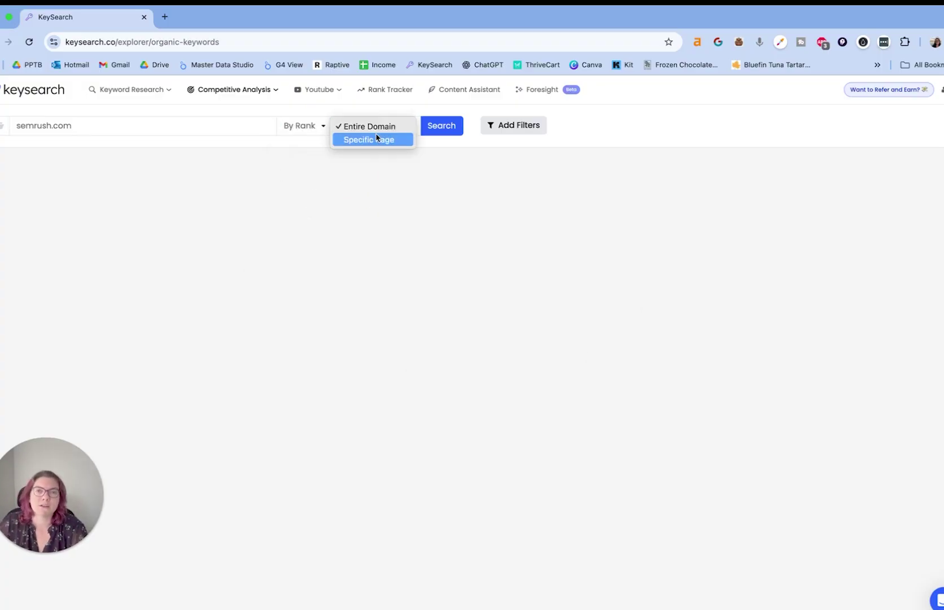
click(315, 187)
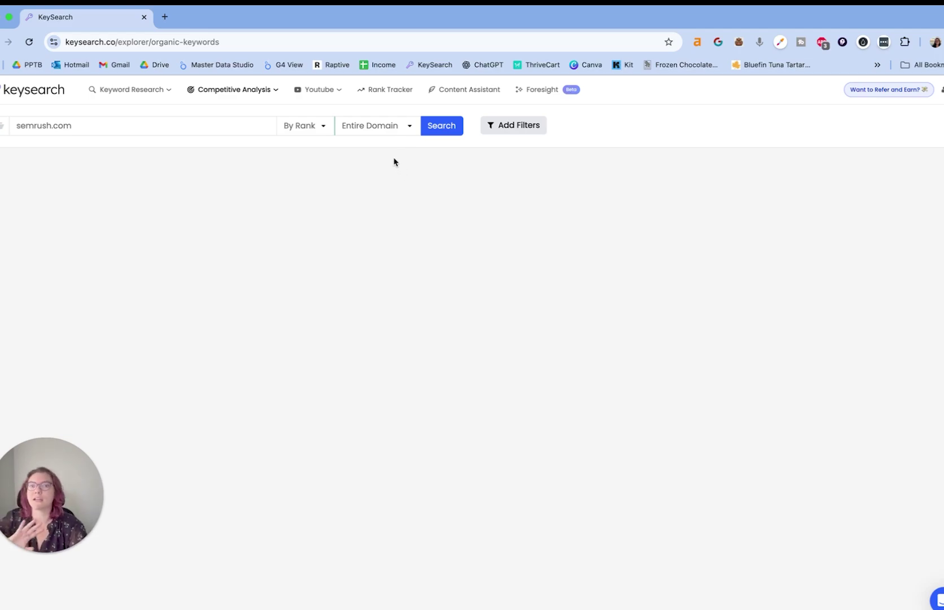
Try "local" as the word to include in the result filters, and clear it.
click(513, 133)
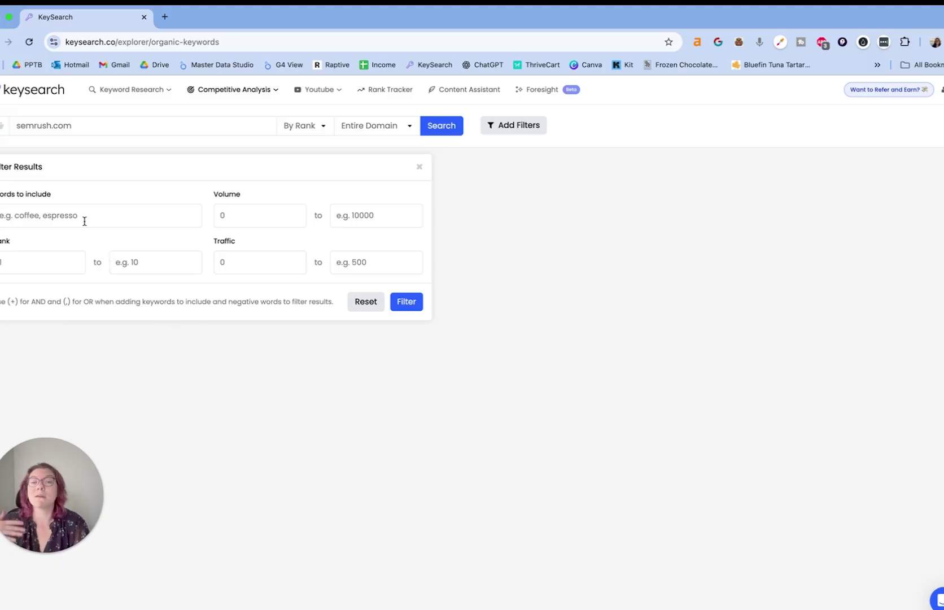
click(64, 216)
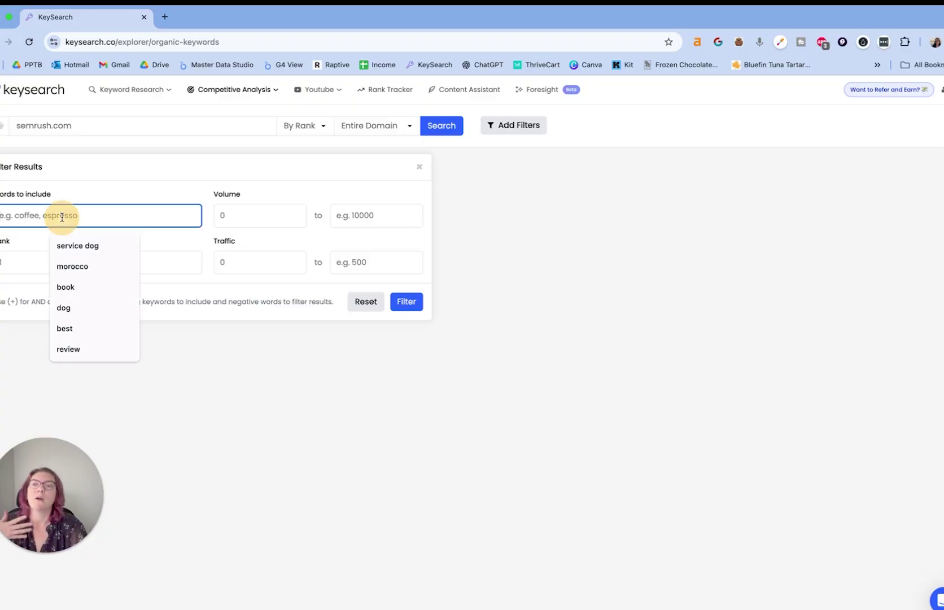
text(local)
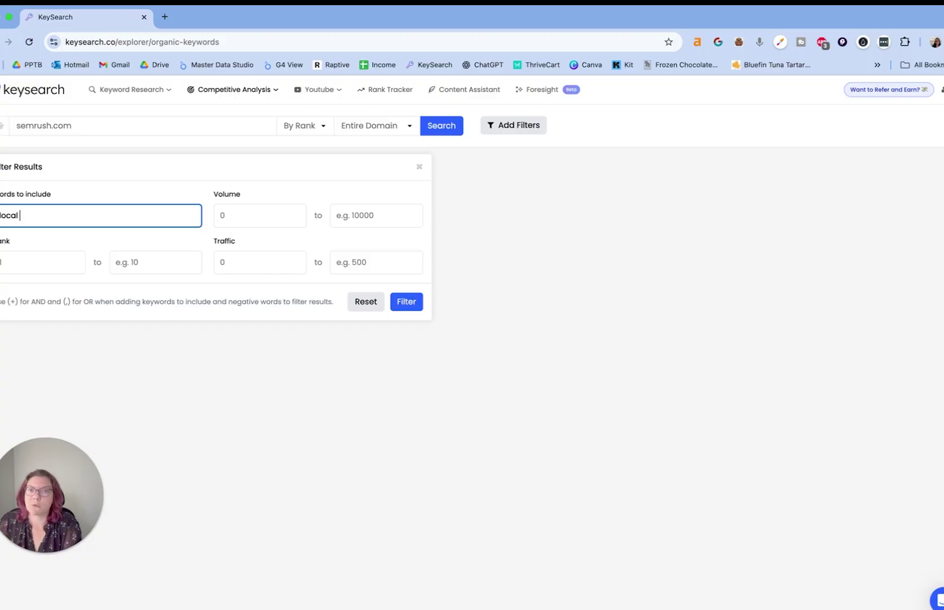
key(BackSpace)
key(BackSpace)
key(BackSpace)
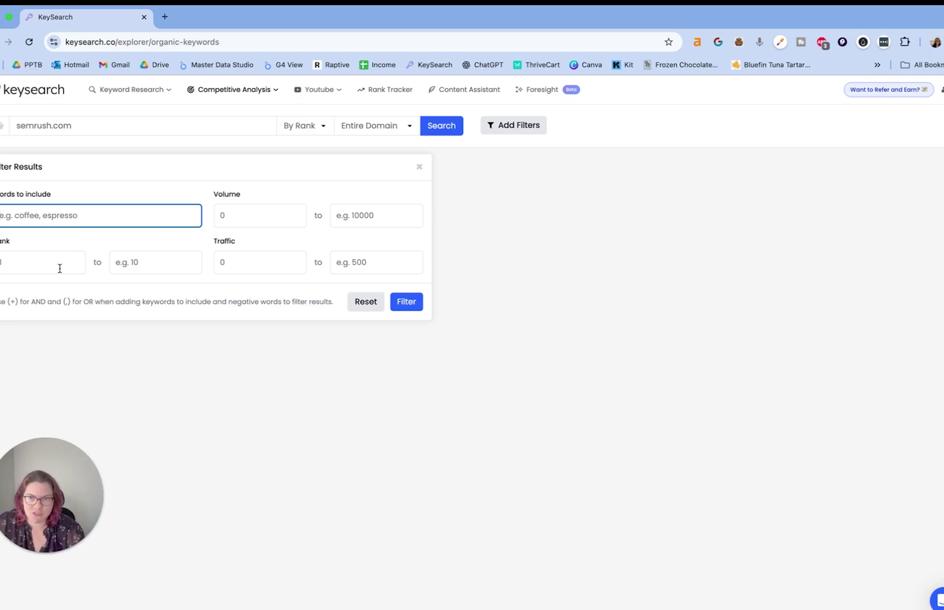
Set the rank range in the result filters from 1 to 20.
click(82, 263)
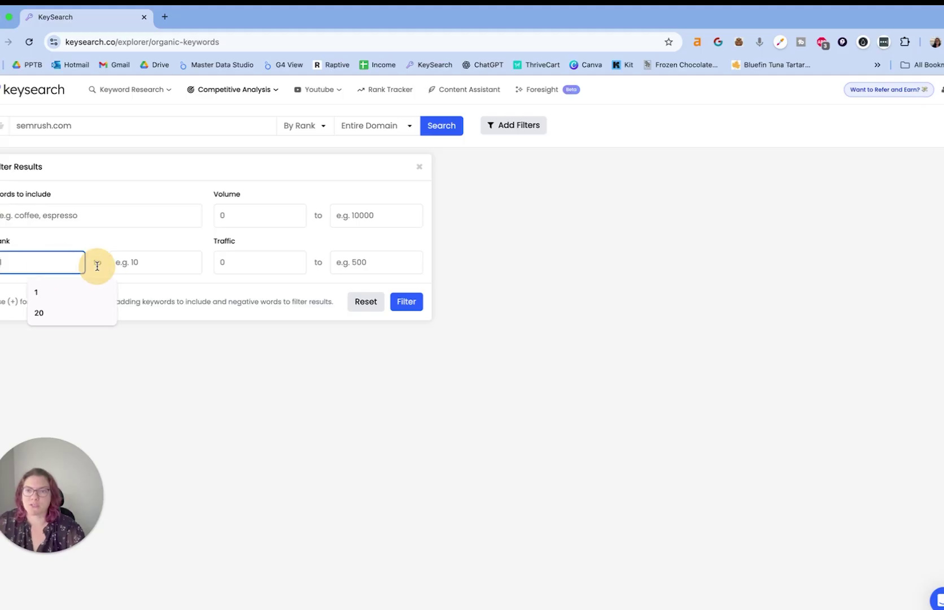
click(136, 267)
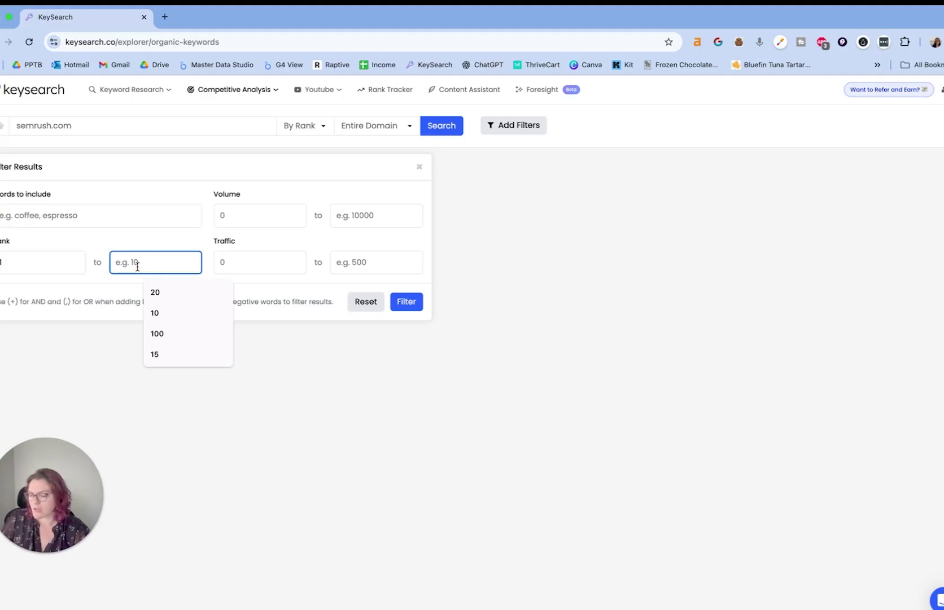
text(20)
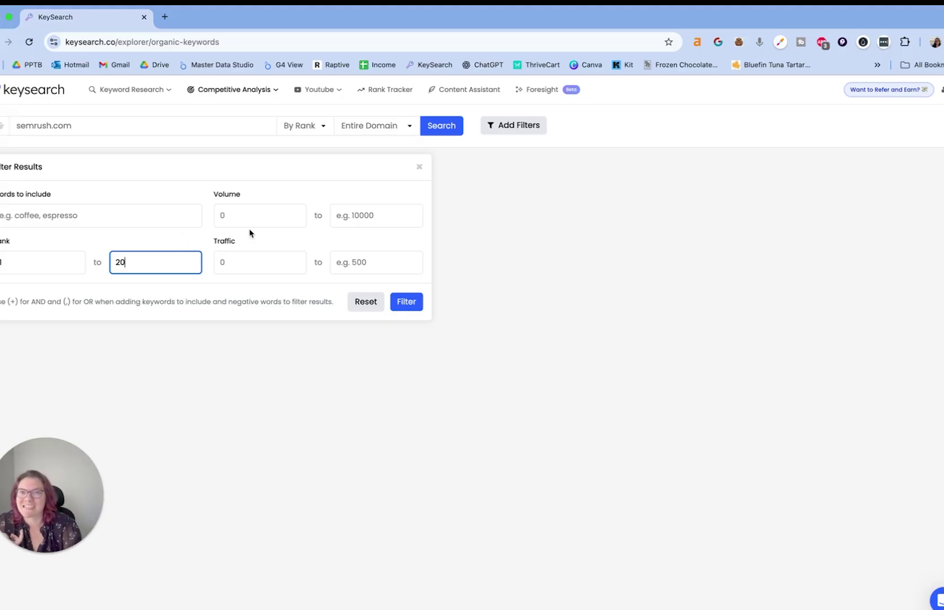
drag(208, 246, 269, 245)
click(268, 245)
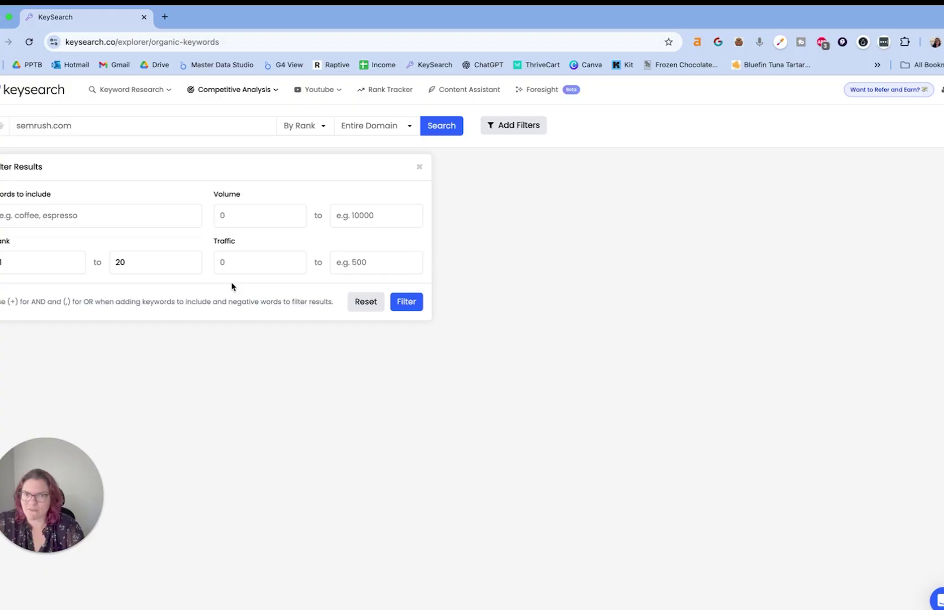
click(259, 201)
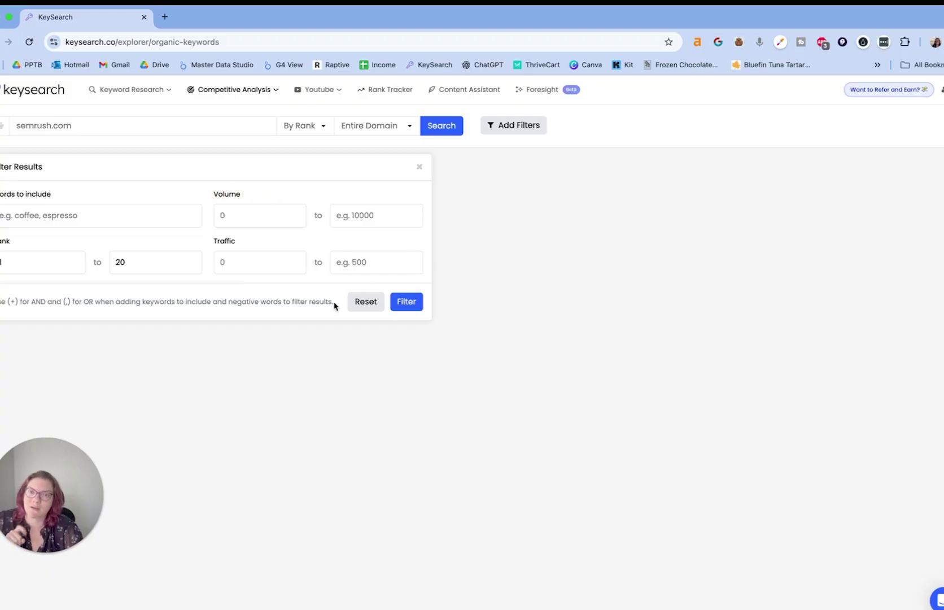
Clear the rank range and run the unfiltered organic keyword search for the domain.
double_click(162, 263)
key(BackSpace)
click(57, 260)
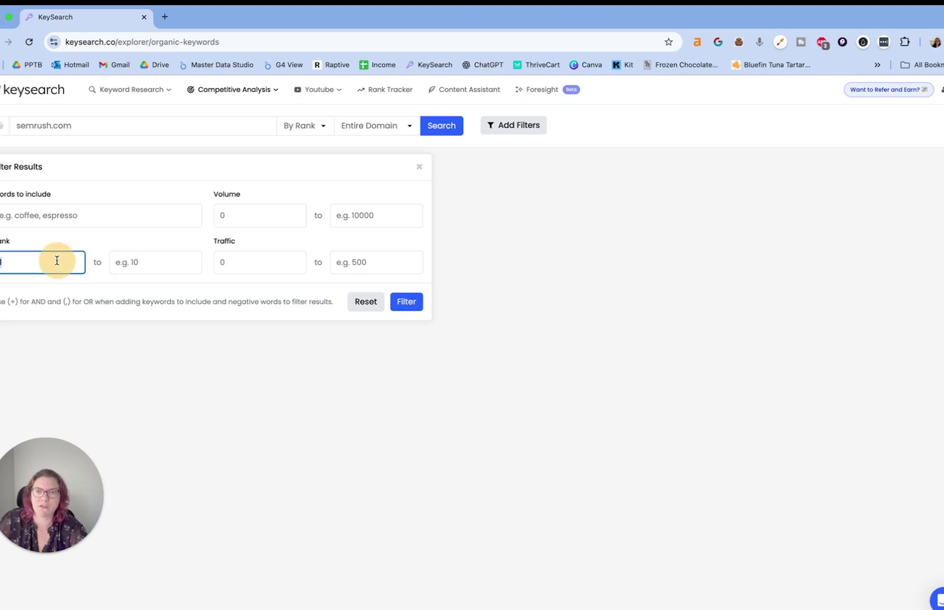
click(398, 301)
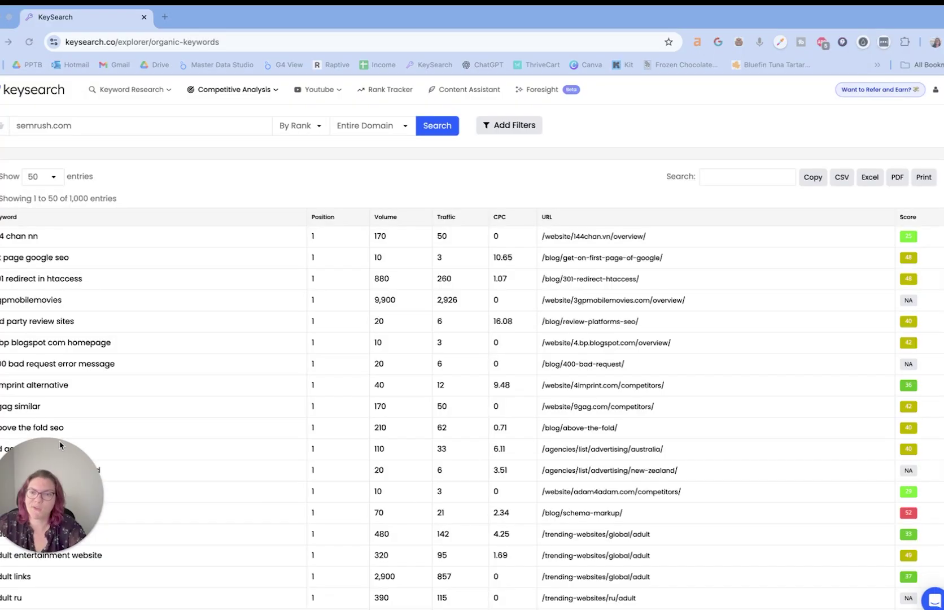
Examine the number of keyword entries returned, view results page 20, and go back to page 1.
drag(56, 496, 904, 515)
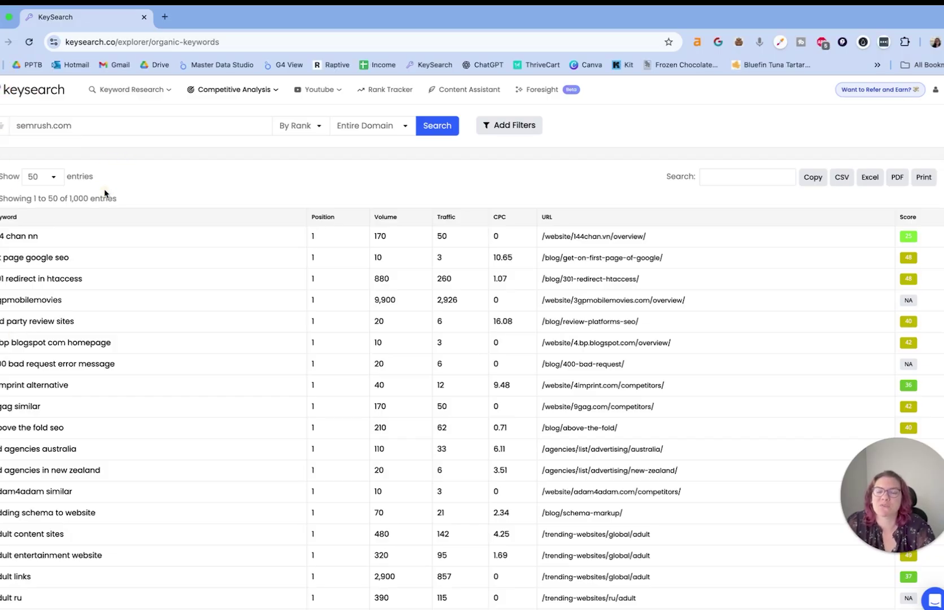
drag(72, 202, 118, 198)
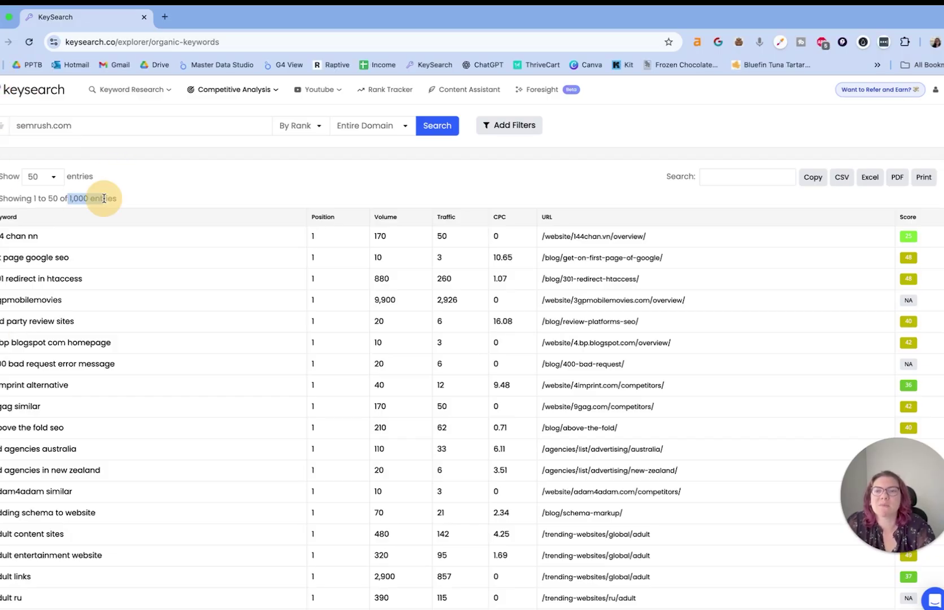
click(341, 195)
scroll(341, 195, down, 15)
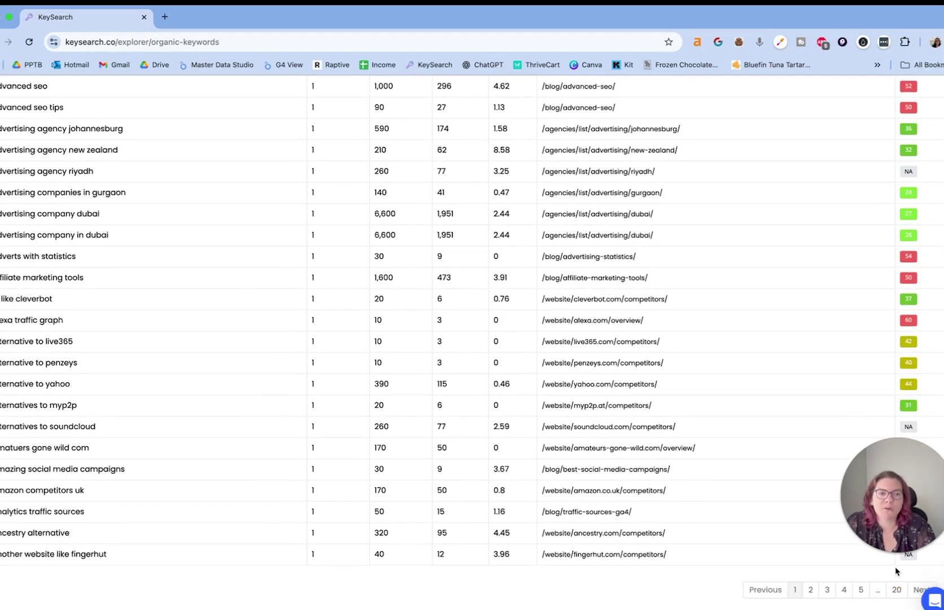
click(896, 590)
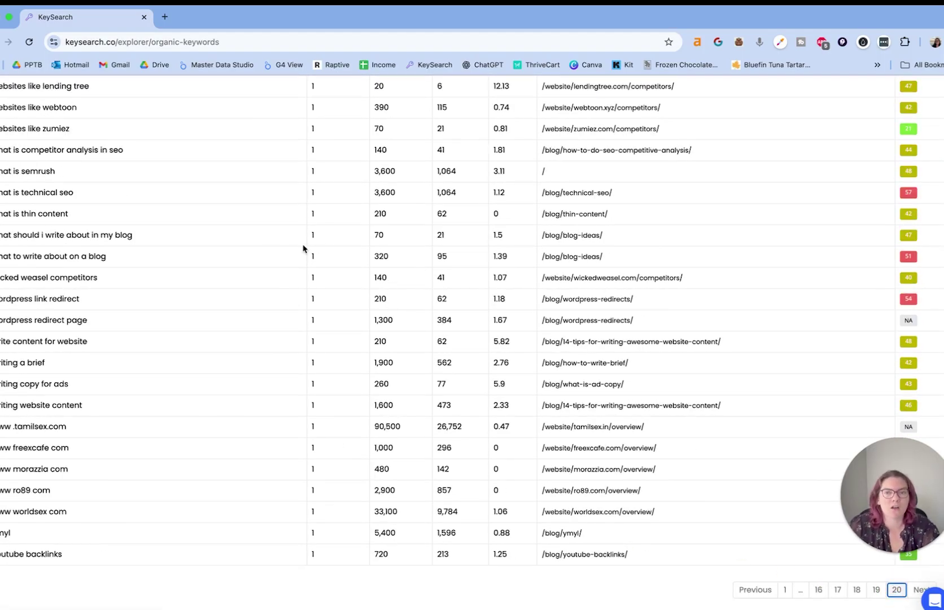
scroll(306, 264, up, 15)
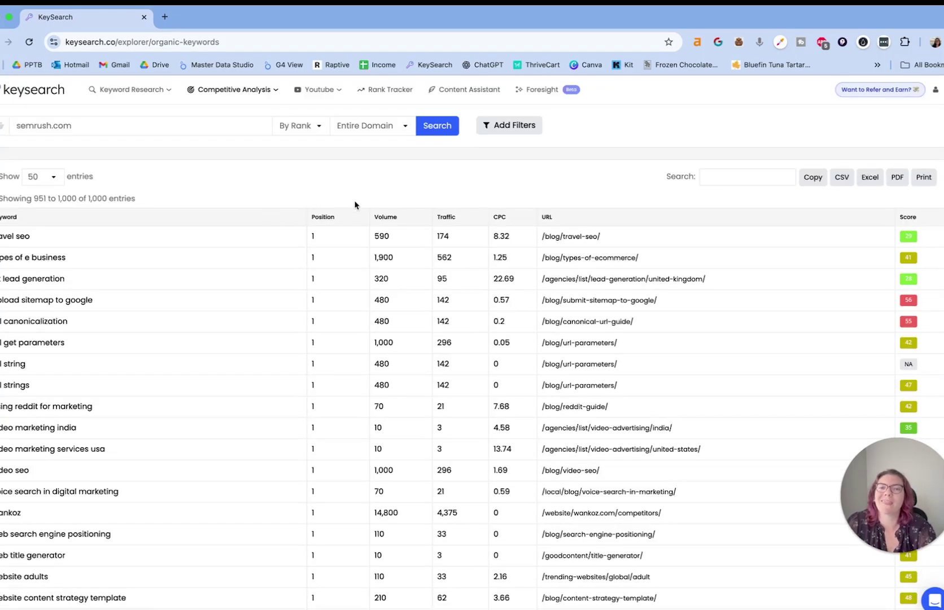
scroll(452, 271, down, 15)
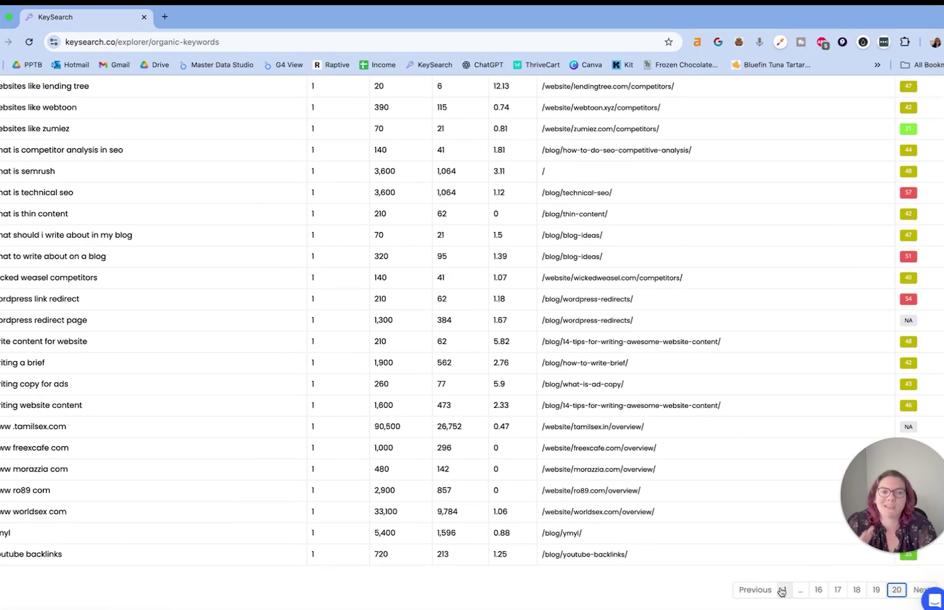
click(783, 589)
scroll(554, 449, up, 10)
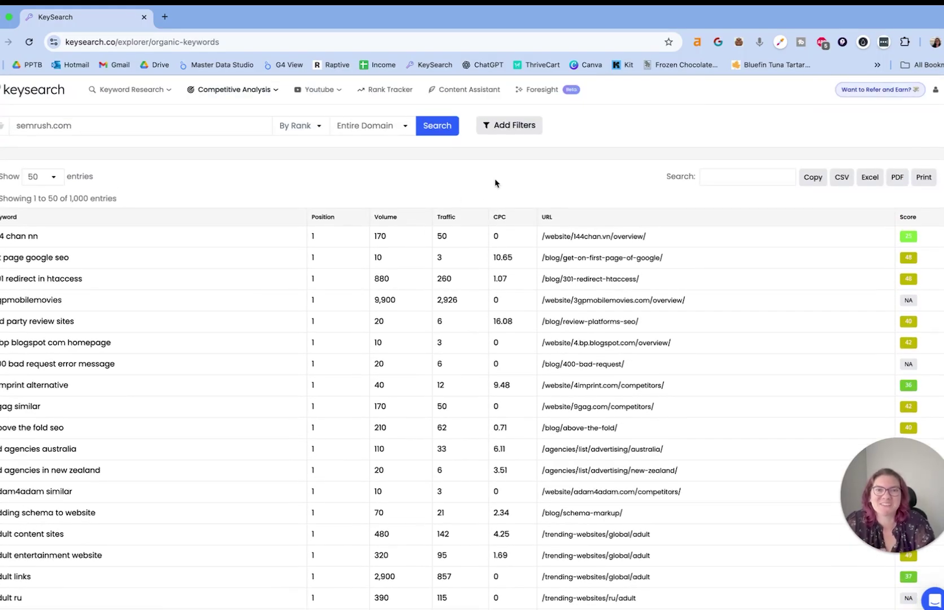
Filter the keyword results to those with traffic between 500 and 5000.
click(511, 124)
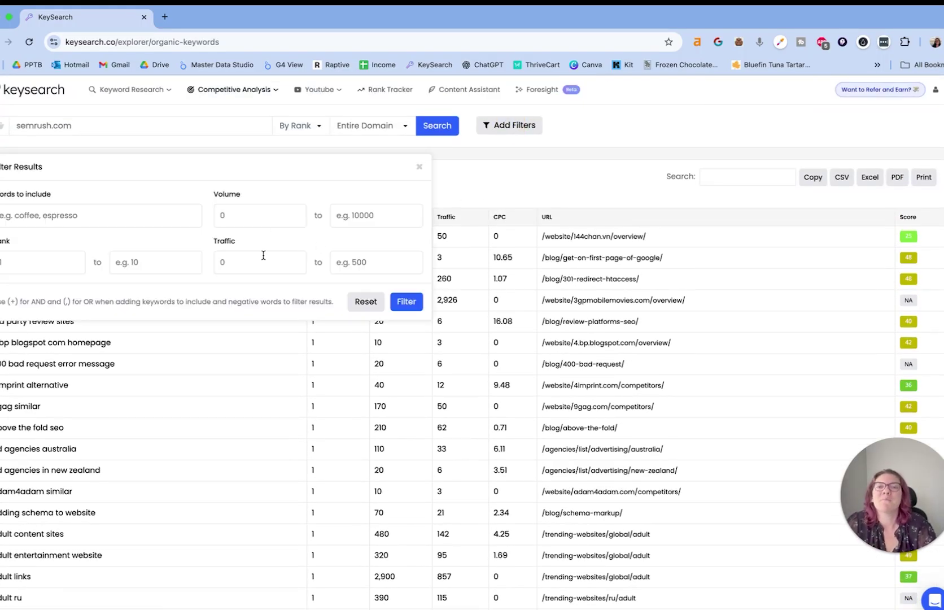
click(243, 260)
click(362, 265)
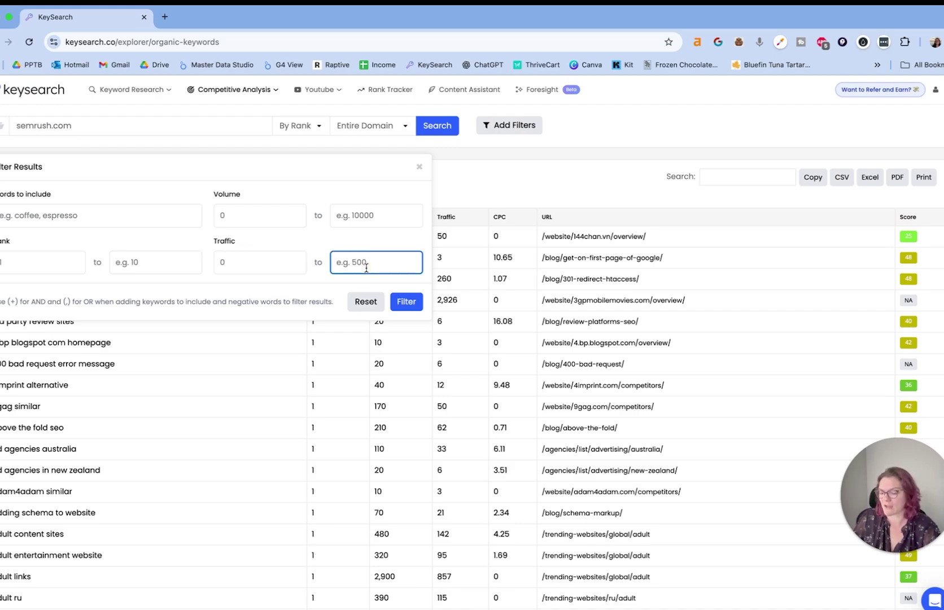
text(500)
click(248, 263)
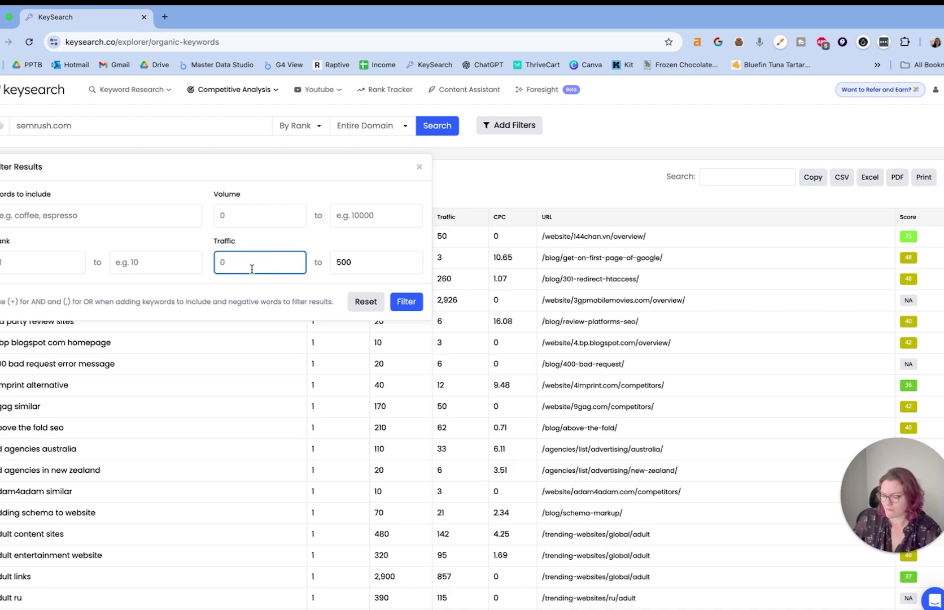
text(4)
key(BackSpace)
text(500)
click(361, 262)
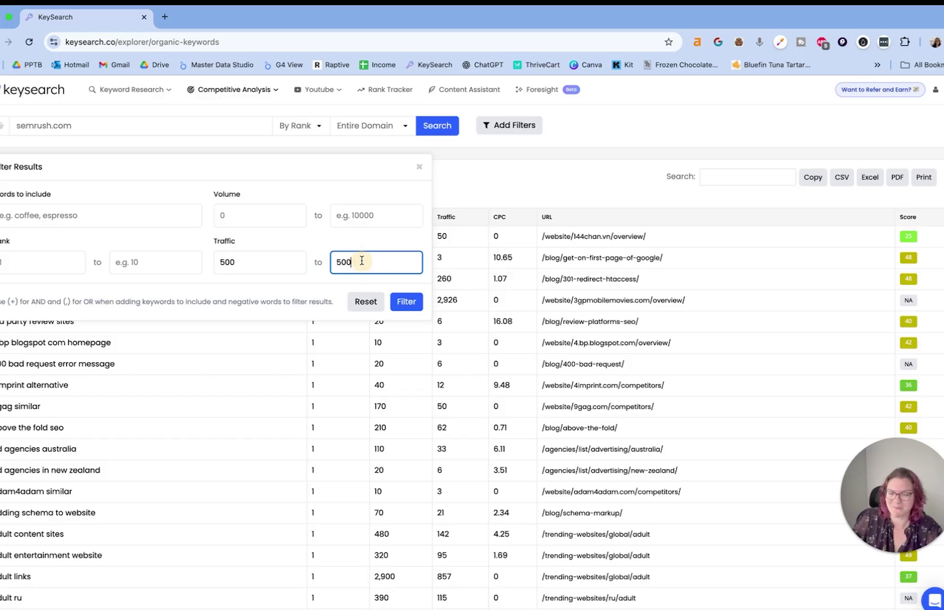
key(BackSpace)
key(BackSpace)
text(000)
click(405, 300)
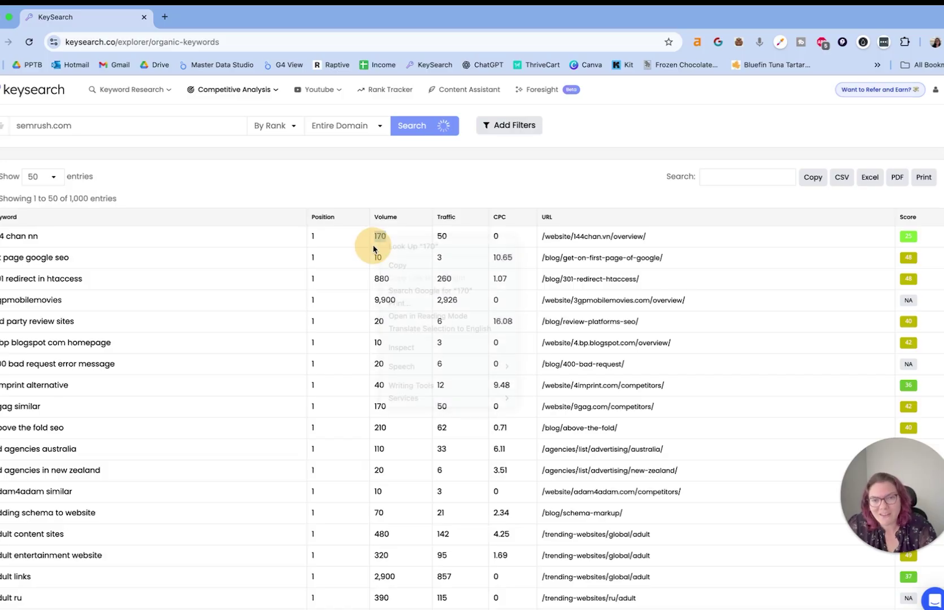
scroll(338, 246, down, 9)
scroll(339, 255, up, 10)
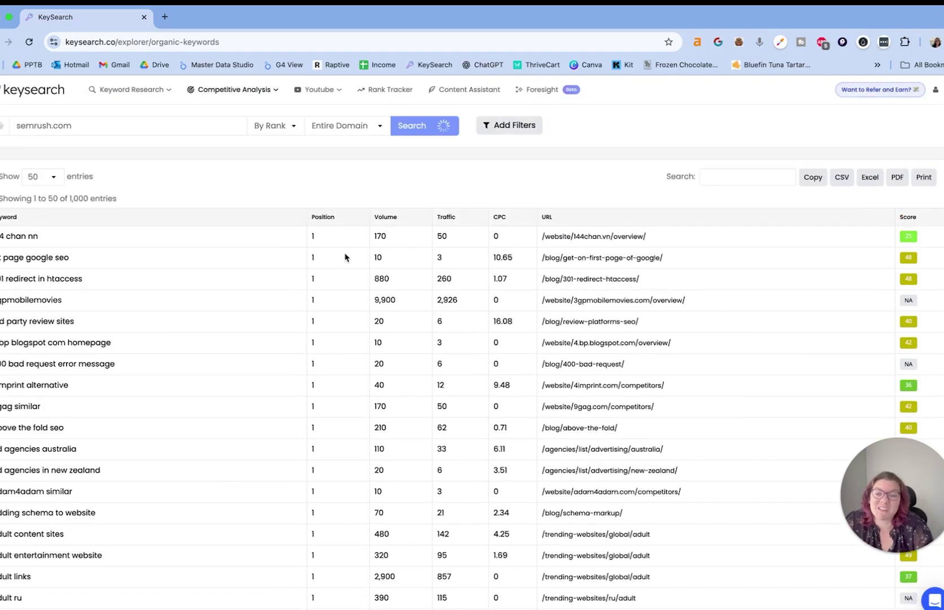
Examine the traffic-filtered keyword results on the first and last pages, and return to page 1.
scroll(351, 257, down, 15)
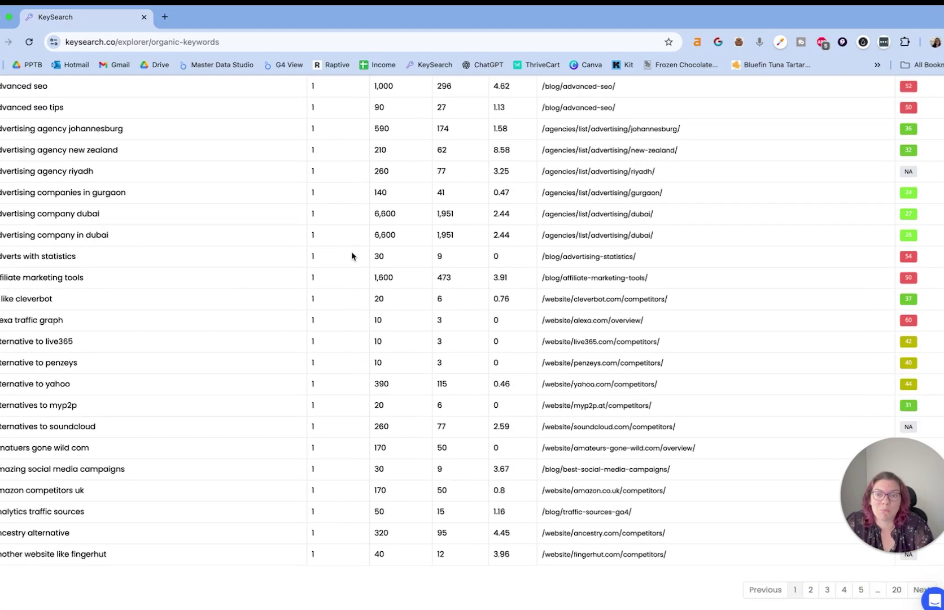
scroll(351, 257, up, 15)
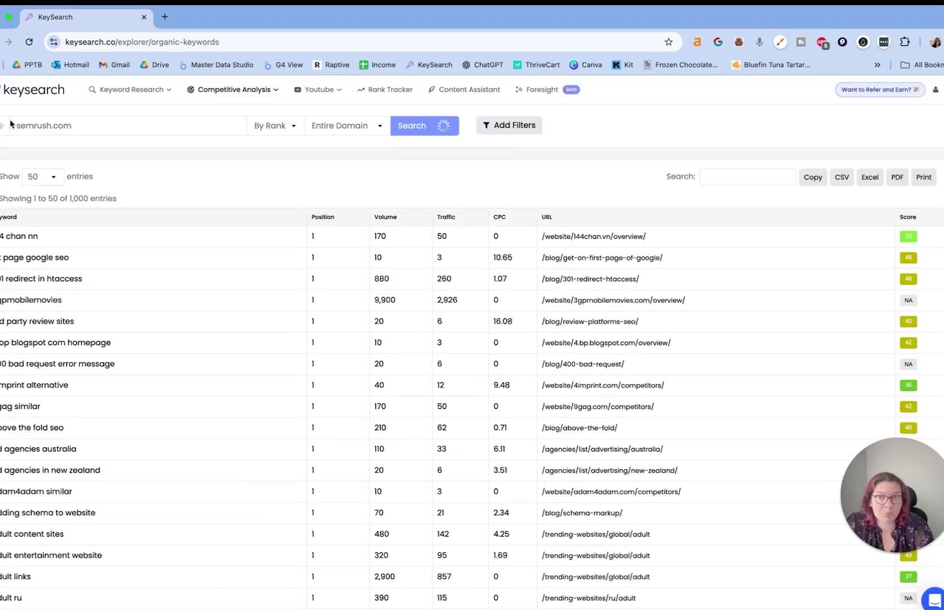
scroll(340, 174, down, 3)
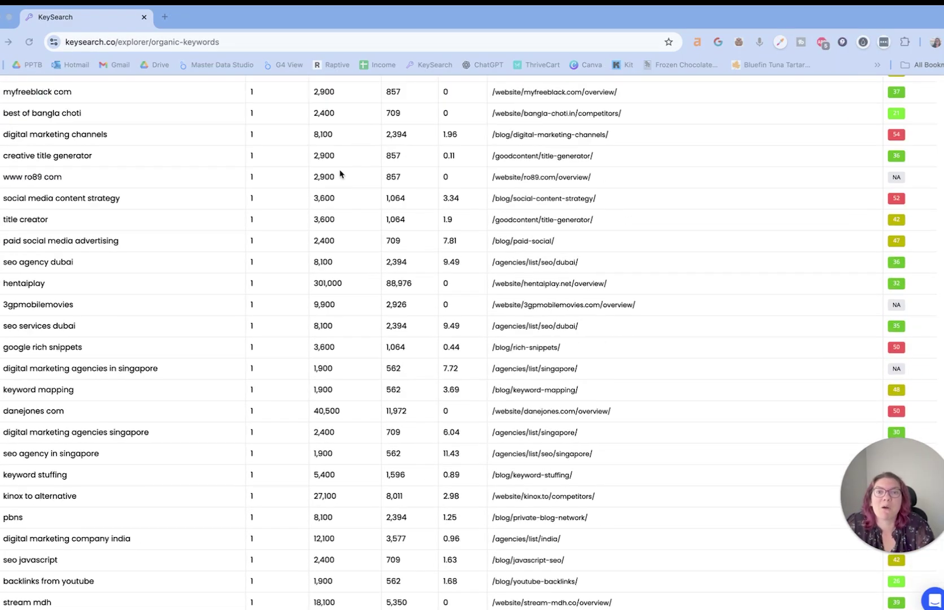
scroll(427, 249, down, 9)
click(897, 589)
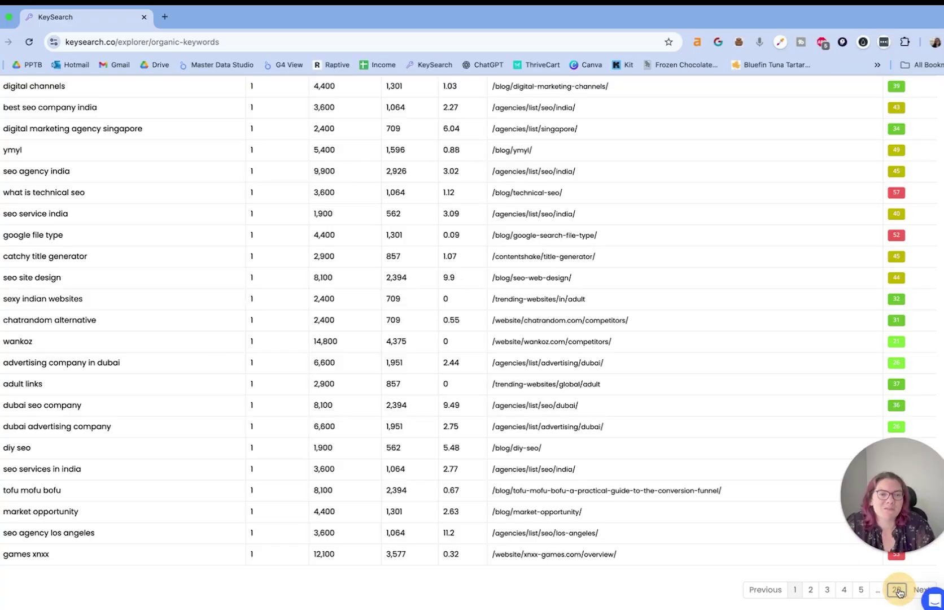
scroll(248, 404, up, 1)
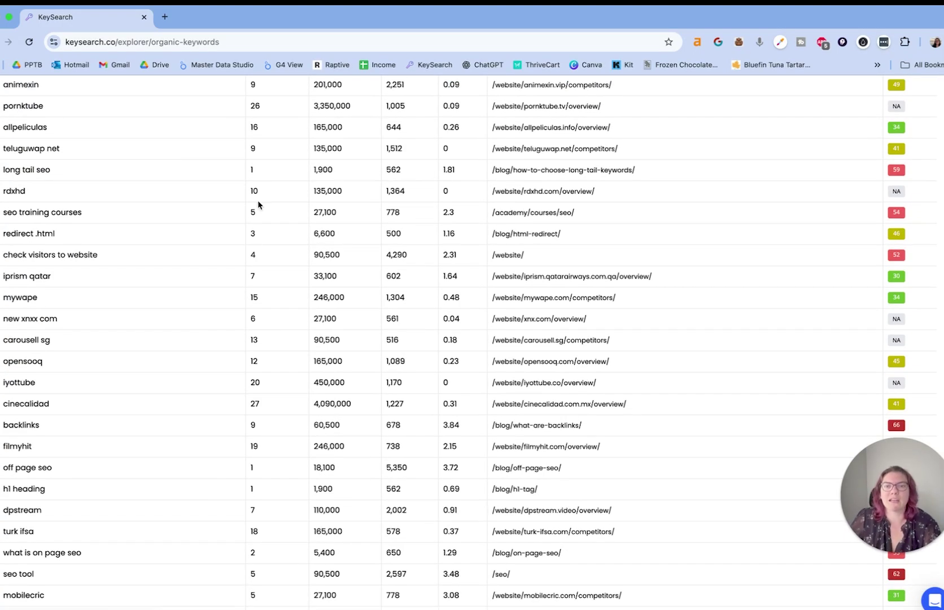
scroll(258, 200, up, 10)
scroll(282, 339, down, 10)
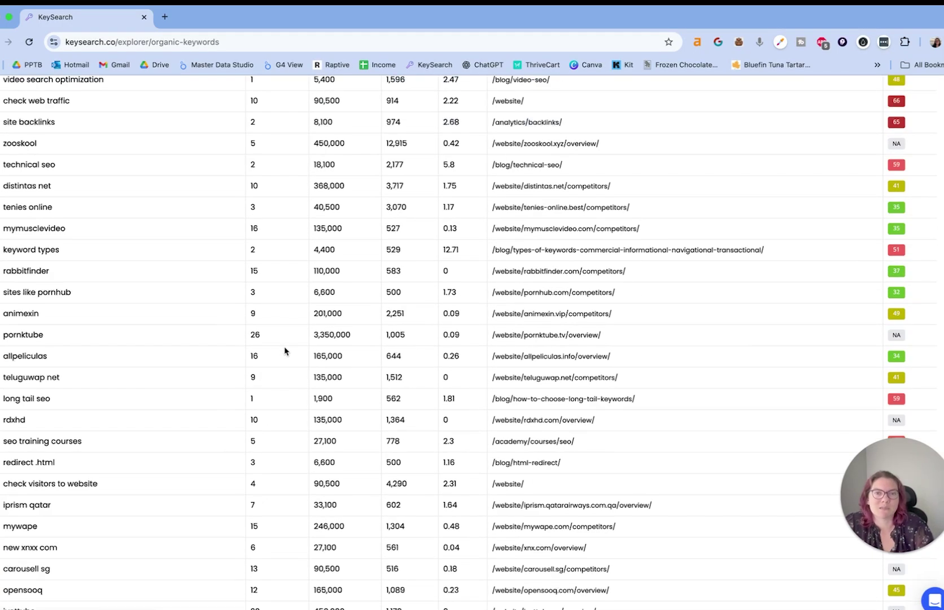
click(786, 589)
scroll(248, 307, up, 3)
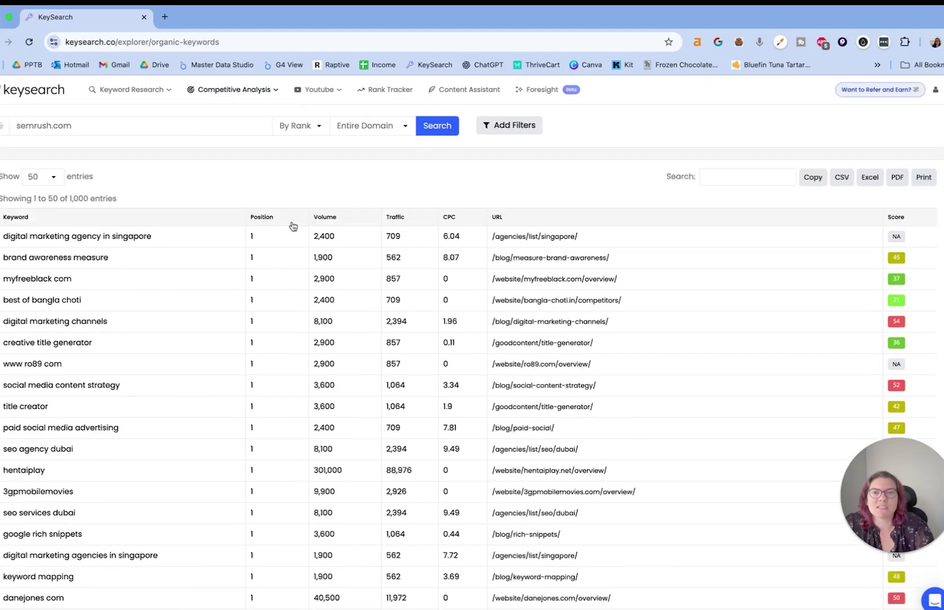
Sort the keyword results by search volume and then by position, and examine the volumes of the top-ranked rows.
click(330, 217)
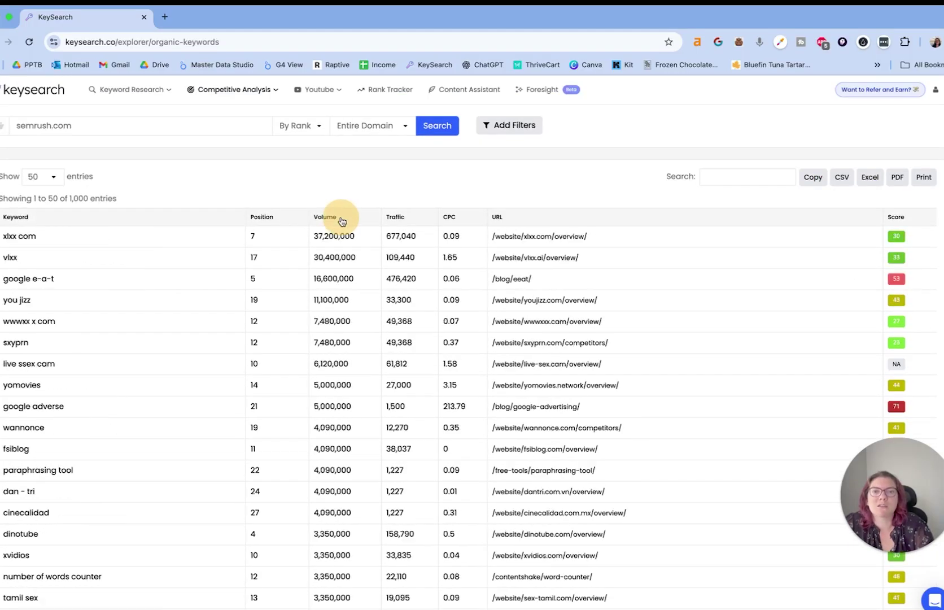
click(280, 218)
scroll(233, 239, down, 2)
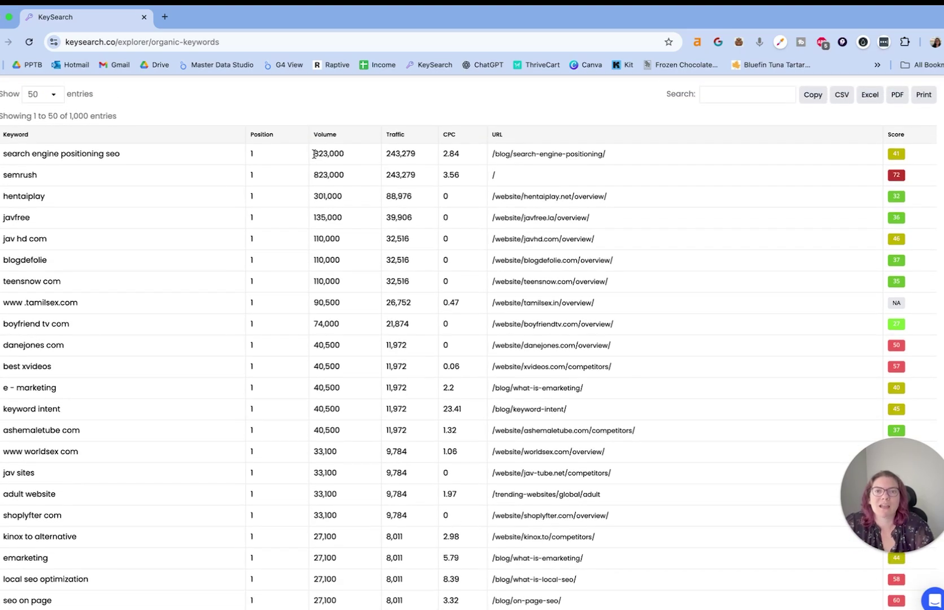
drag(313, 153, 253, 409)
click(299, 109)
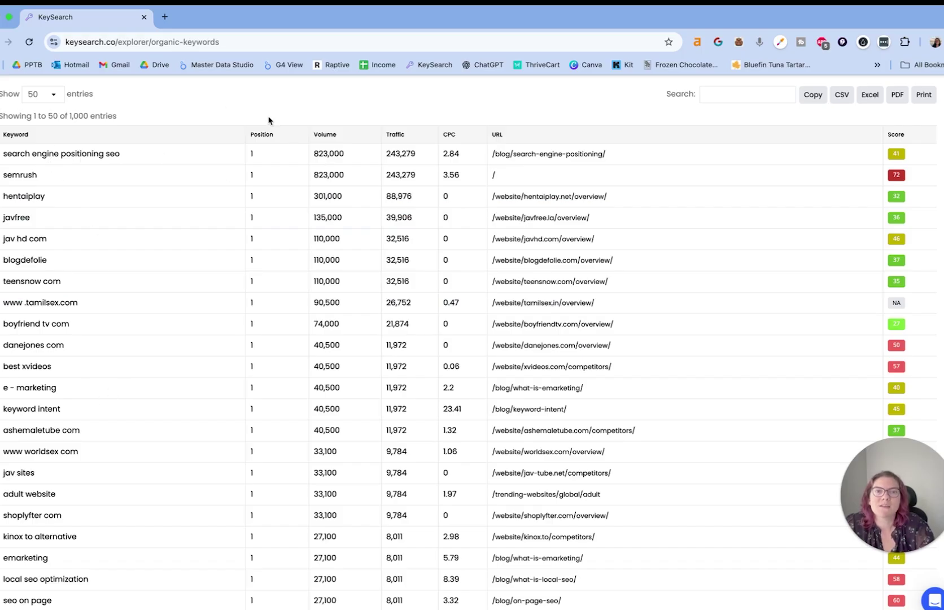
Look through the sorted keywords on the first results page for topics relevant to an SEO business.
scroll(205, 151, down, 3)
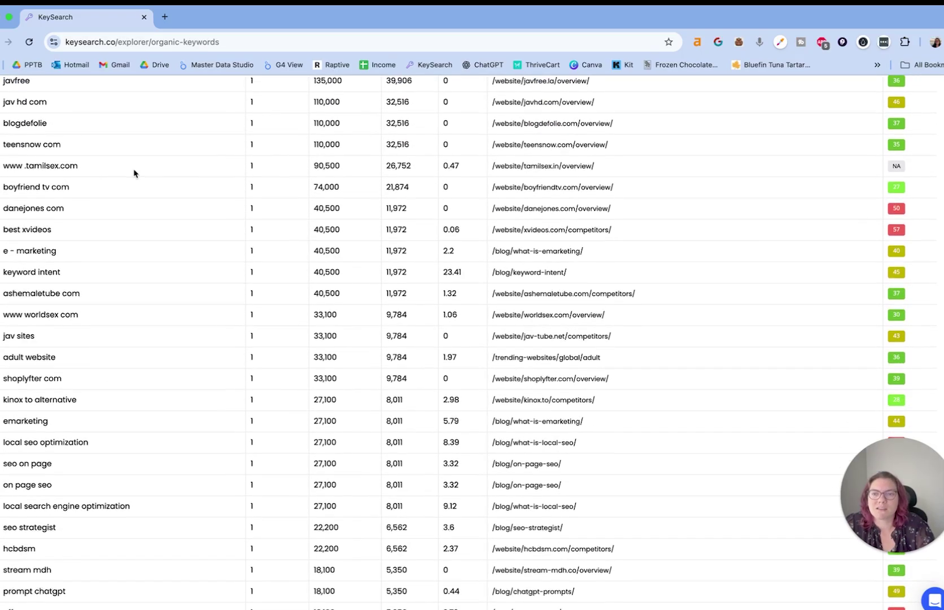
scroll(133, 173, up, 2)
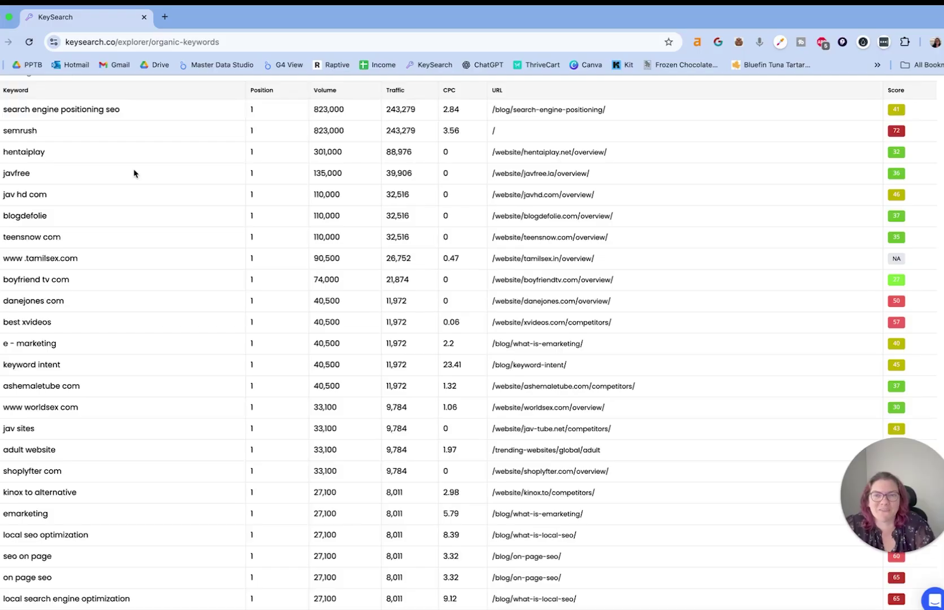
scroll(133, 172, down, 5)
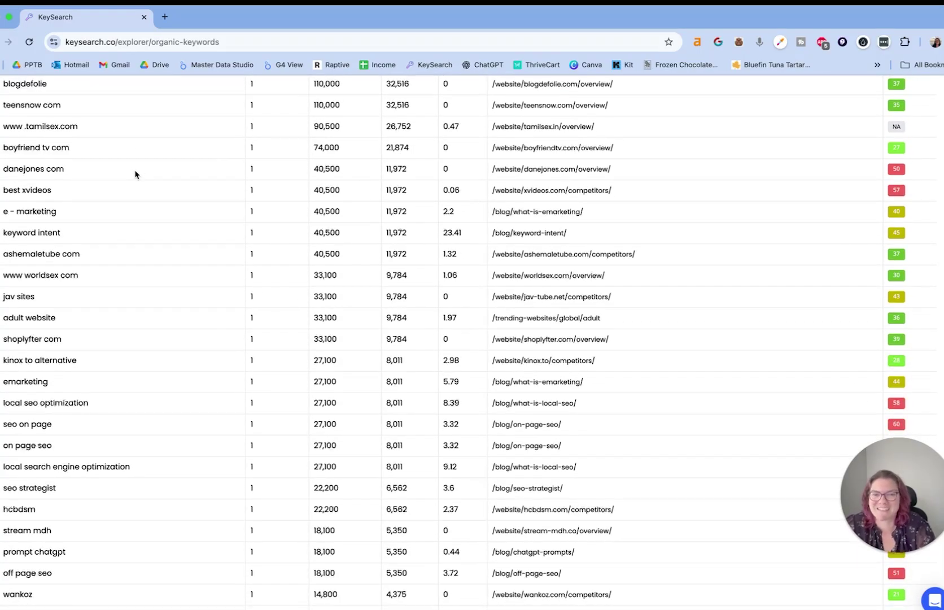
scroll(135, 175, down, 1)
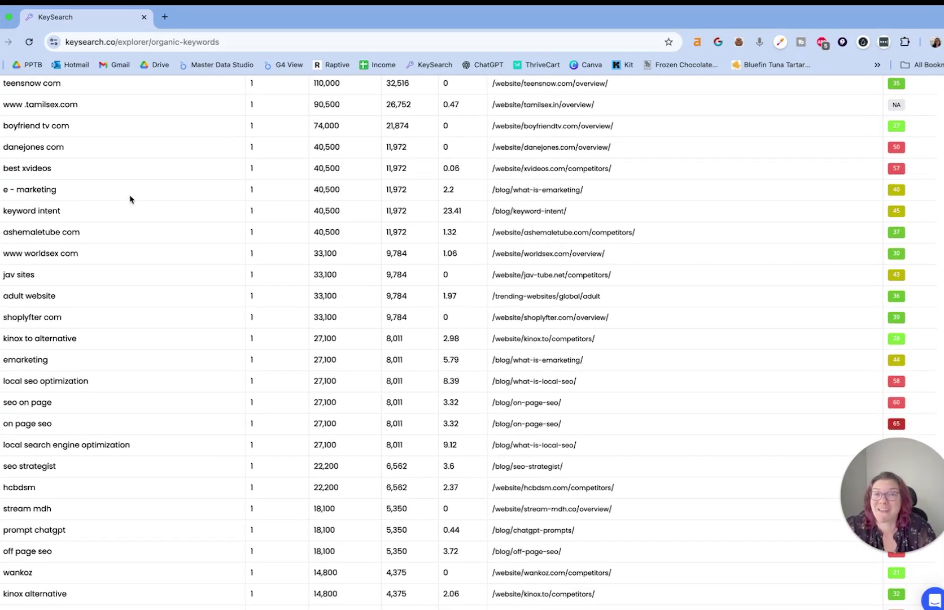
scroll(130, 198, down, 15)
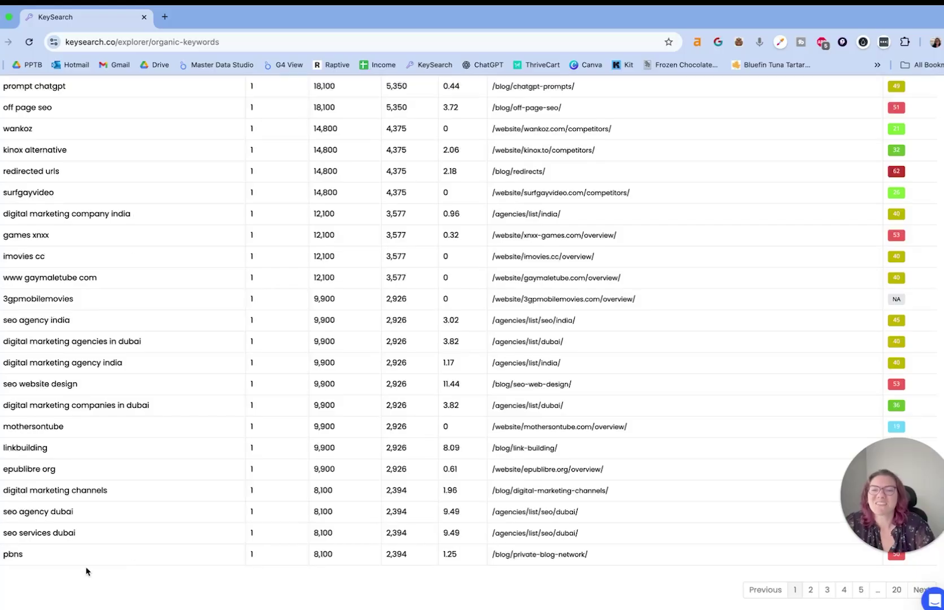
scroll(396, 508, up, 18)
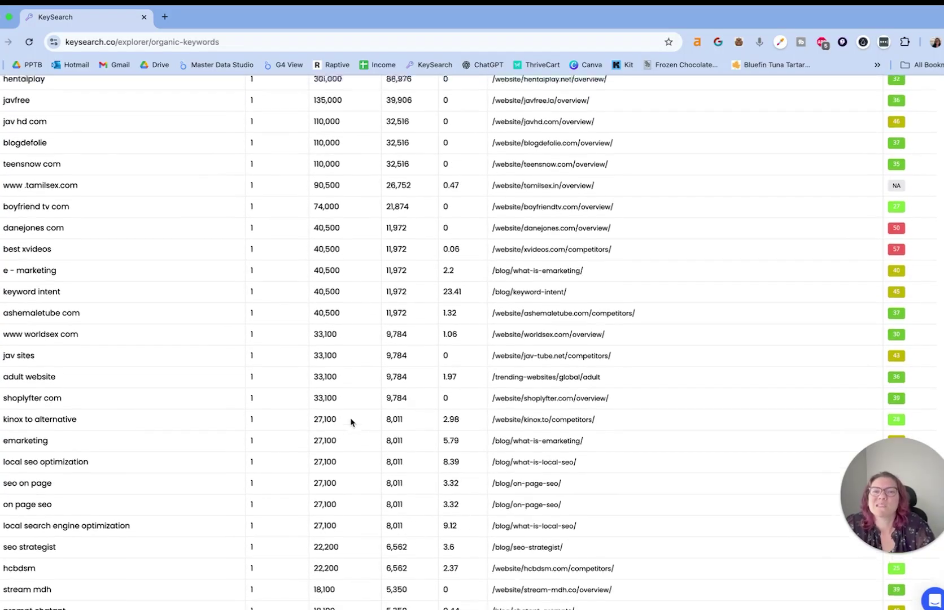
scroll(350, 419, up, 7)
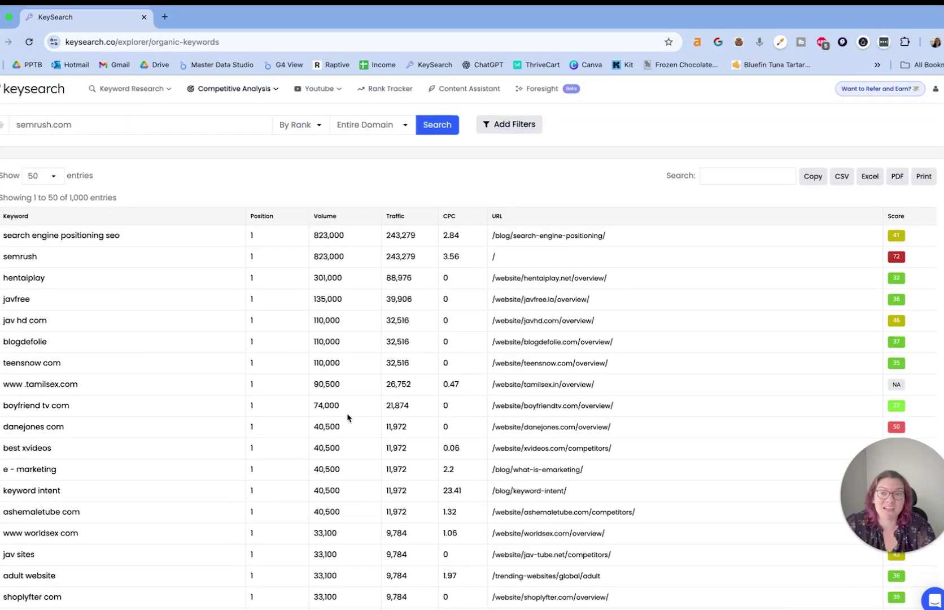
scroll(239, 410, down, 3)
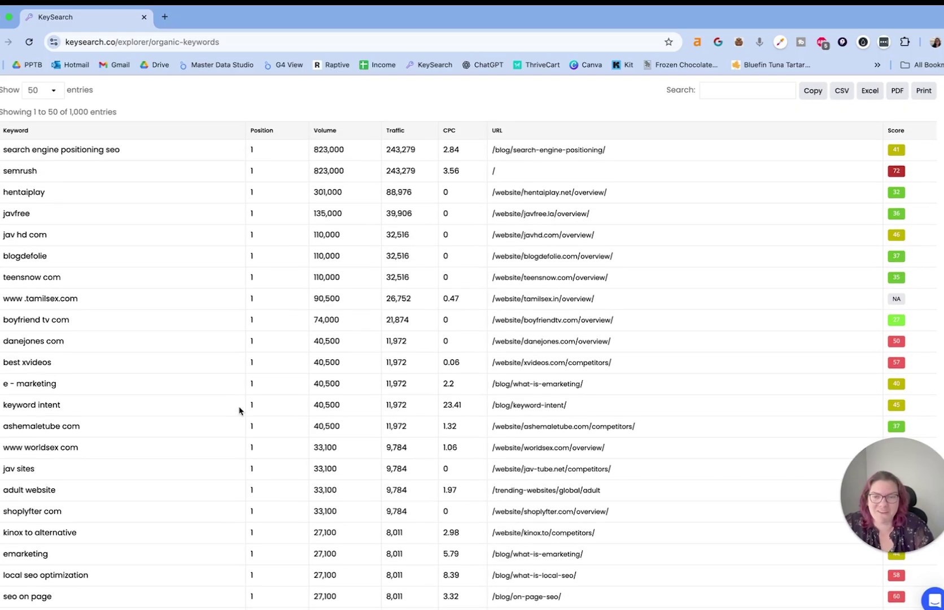
scroll(238, 411, down, 1)
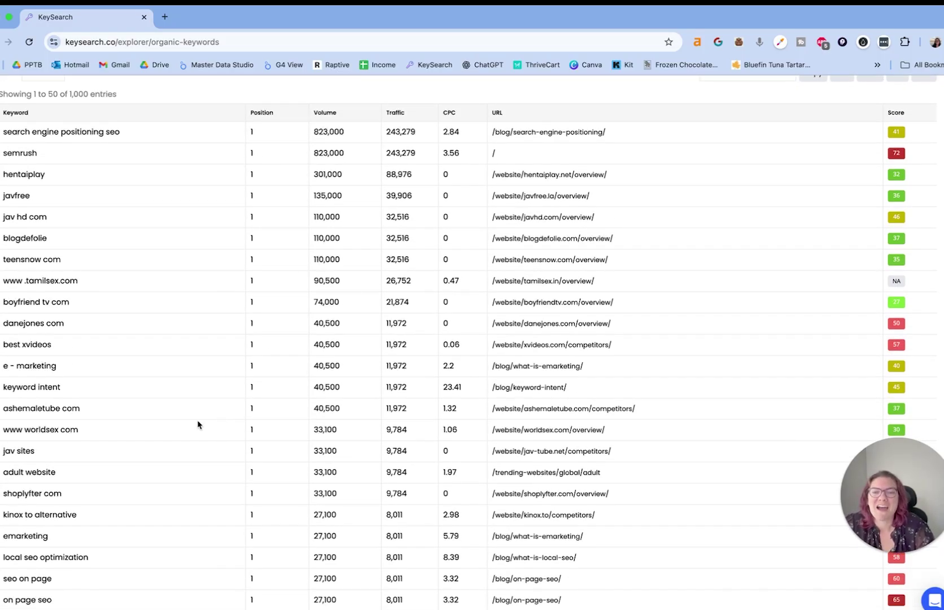
scroll(197, 423, down, 10)
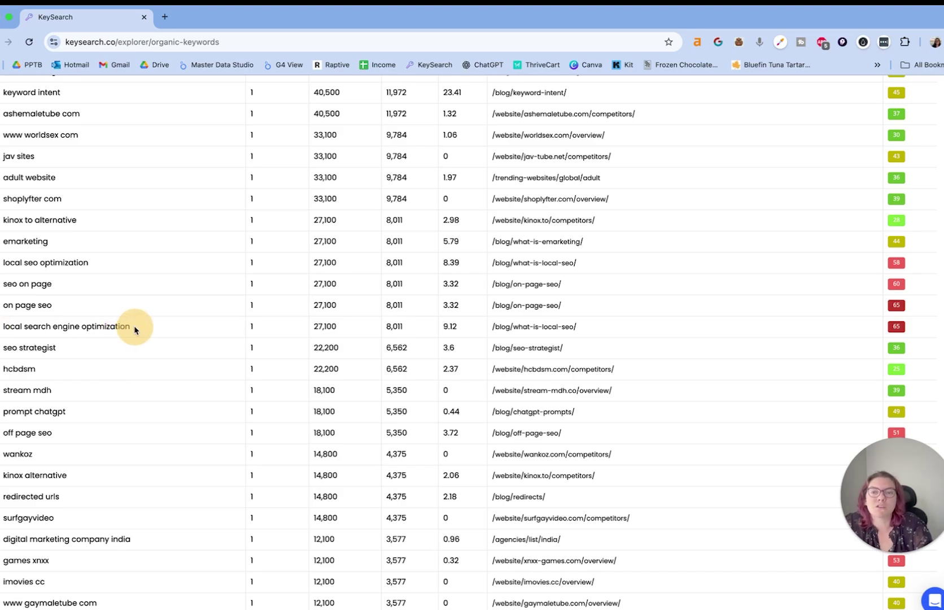
Highlight the keyword "local search engine optimization" in the results and check its row.
drag(130, 326, 0, 333)
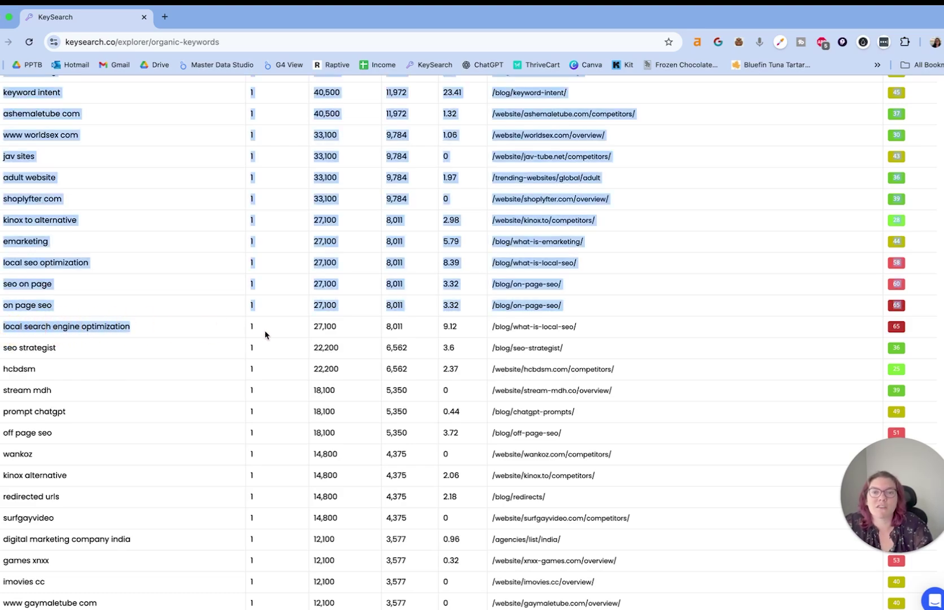
click(393, 327)
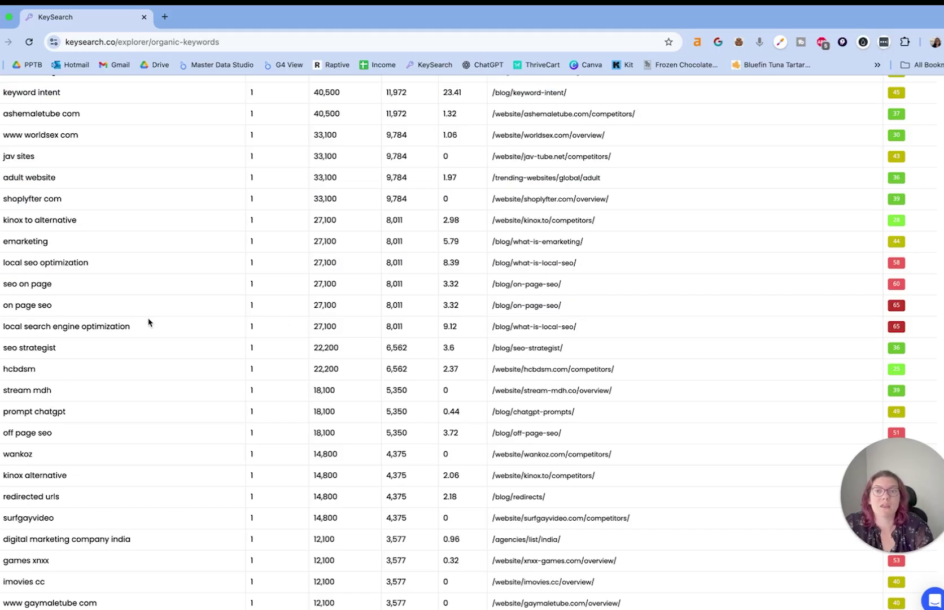
triple_click(112, 326)
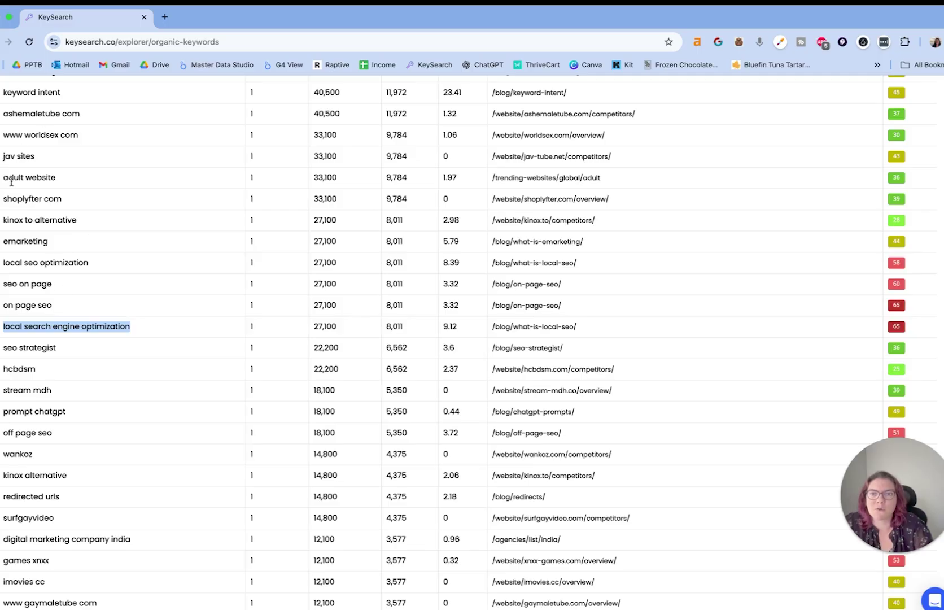
Look for other relevant keywords in the list, highlighting "off page seo" and "prompt chatgpt" in turn.
scroll(179, 164, up, 5)
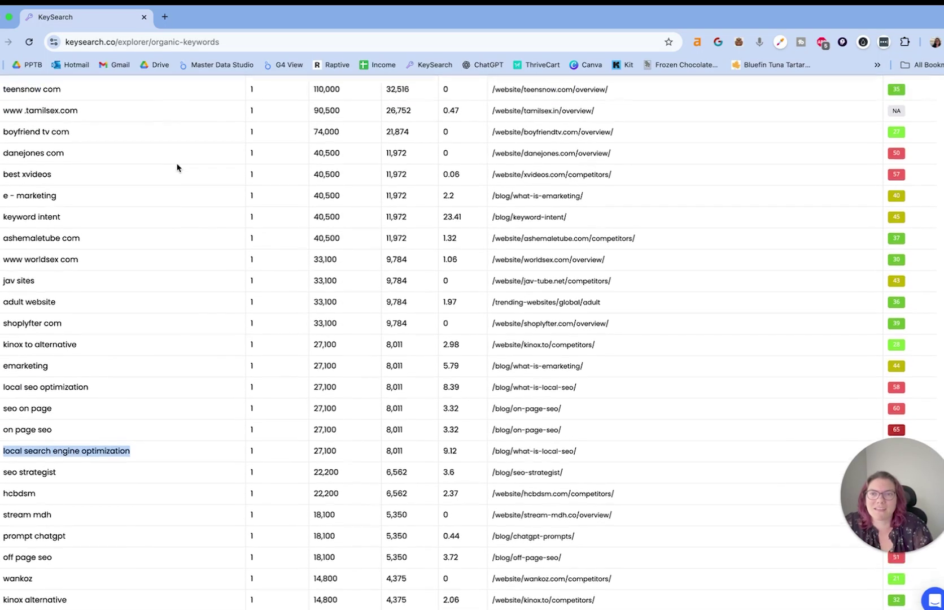
scroll(169, 189, down, 6)
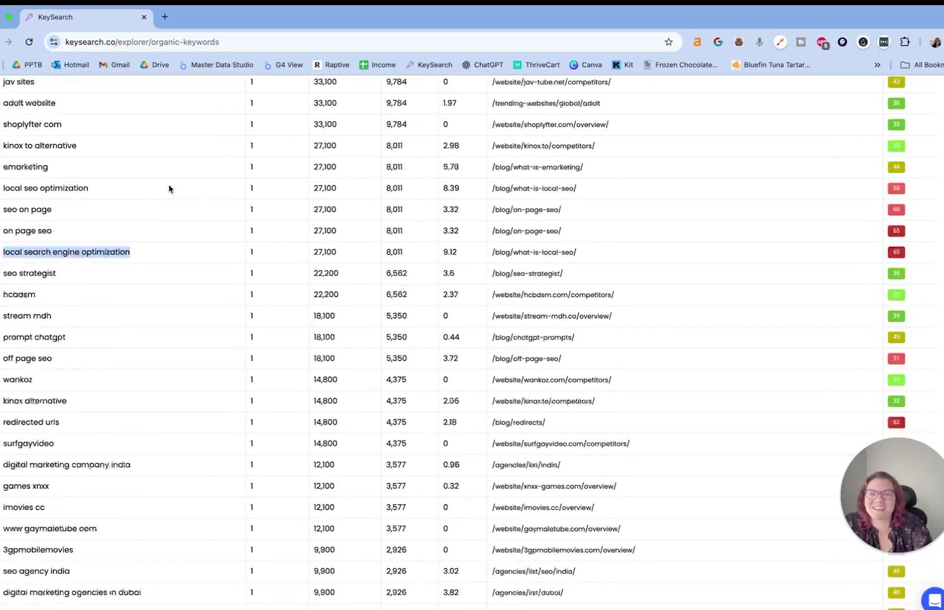
scroll(168, 194, down, 1)
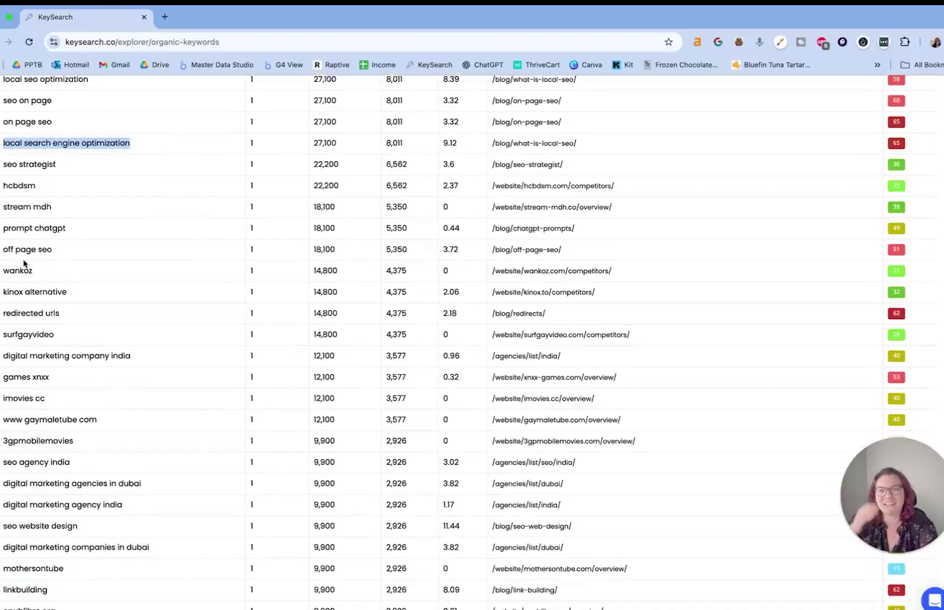
drag(4, 249, 74, 248)
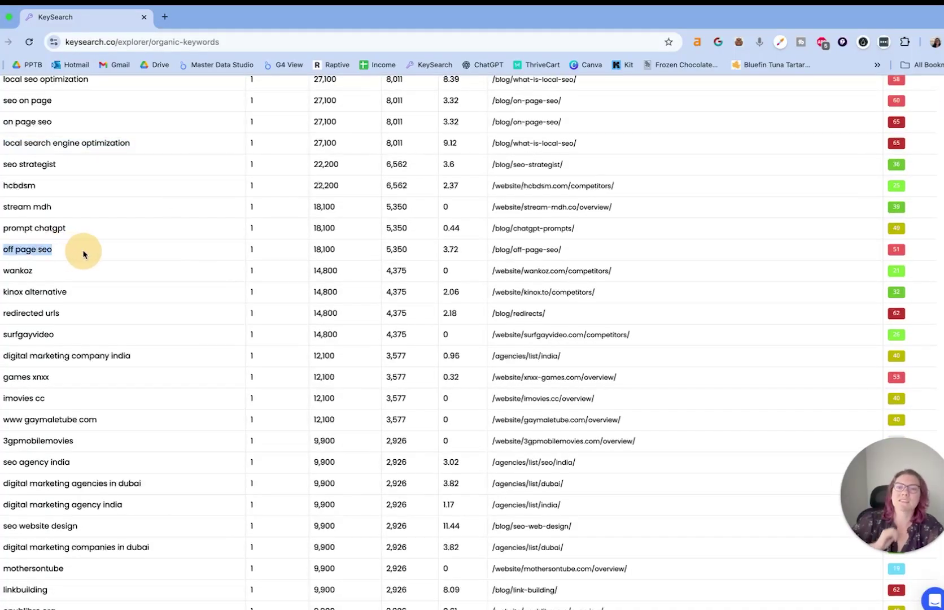
drag(5, 228, 76, 226)
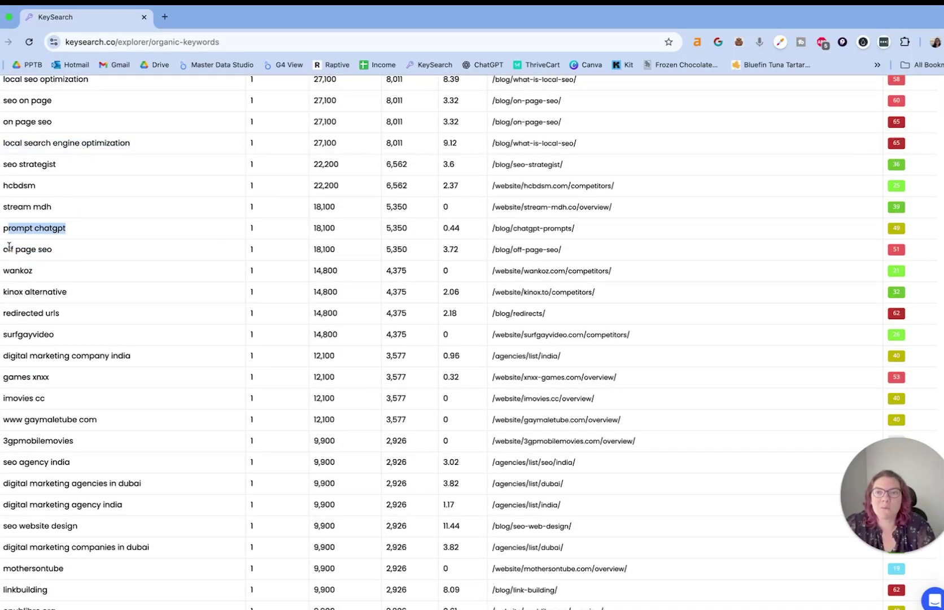
drag(5, 249, 97, 248)
click(101, 248)
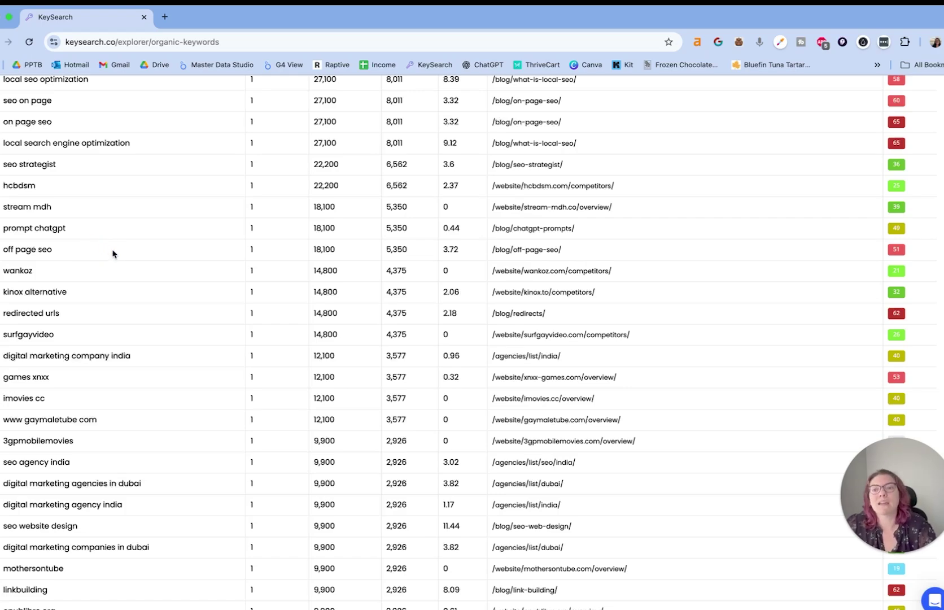
Examine the remaining keywords on the first results page and view results page 2.
scroll(112, 253, down, 1)
scroll(115, 263, down, 1)
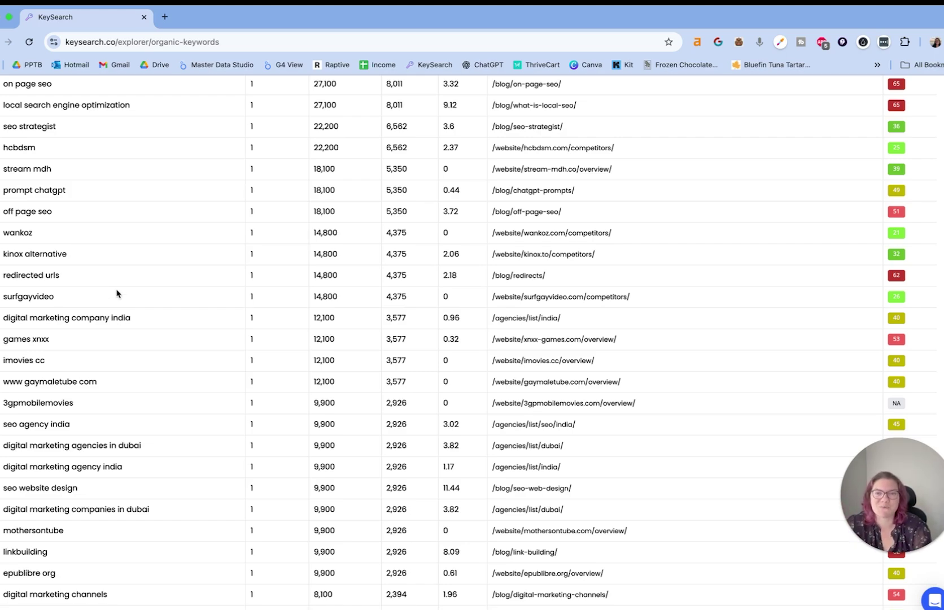
scroll(145, 298, down, 1)
scroll(151, 296, down, 4)
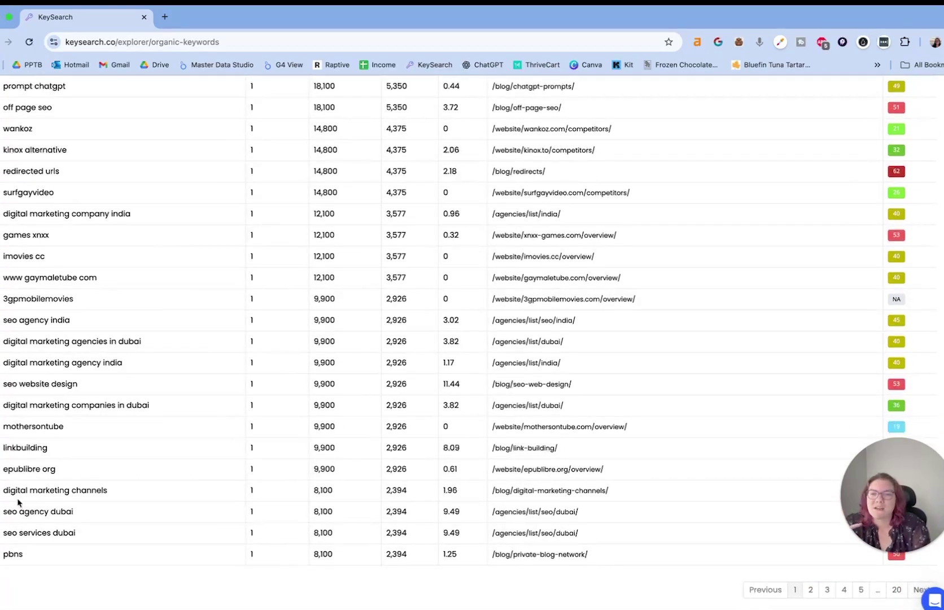
drag(19, 508, 116, 521)
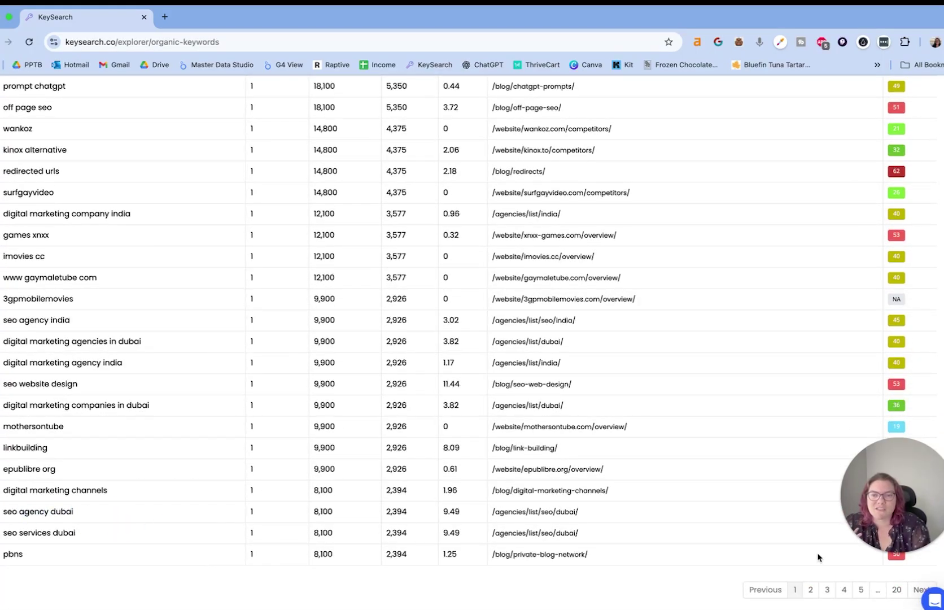
click(810, 589)
scroll(221, 481, up, 10)
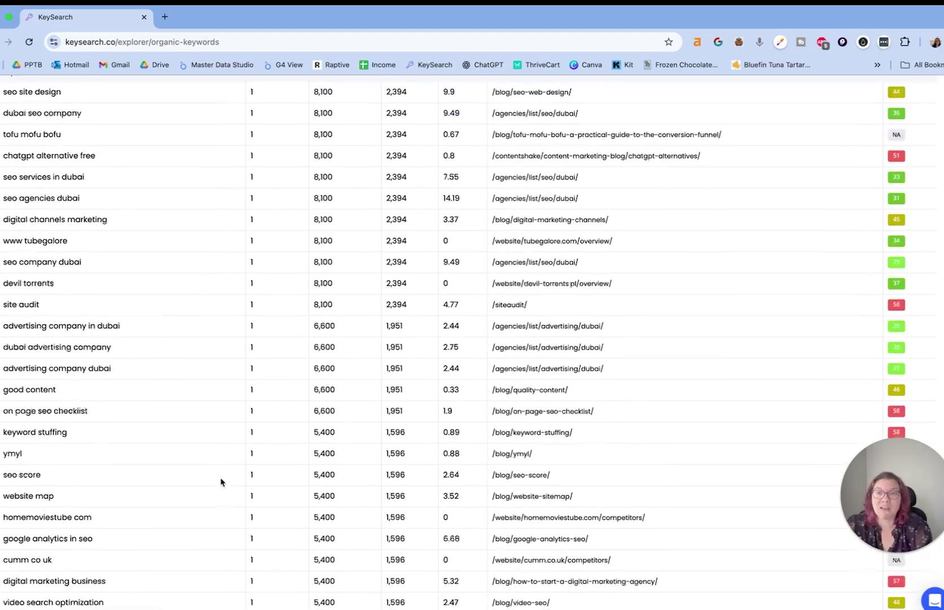
Copy "keyword stuffing" from the results and search for it on keysearch.co/research in a new browser tab.
drag(4, 455, 106, 454)
key(ctrl+c)
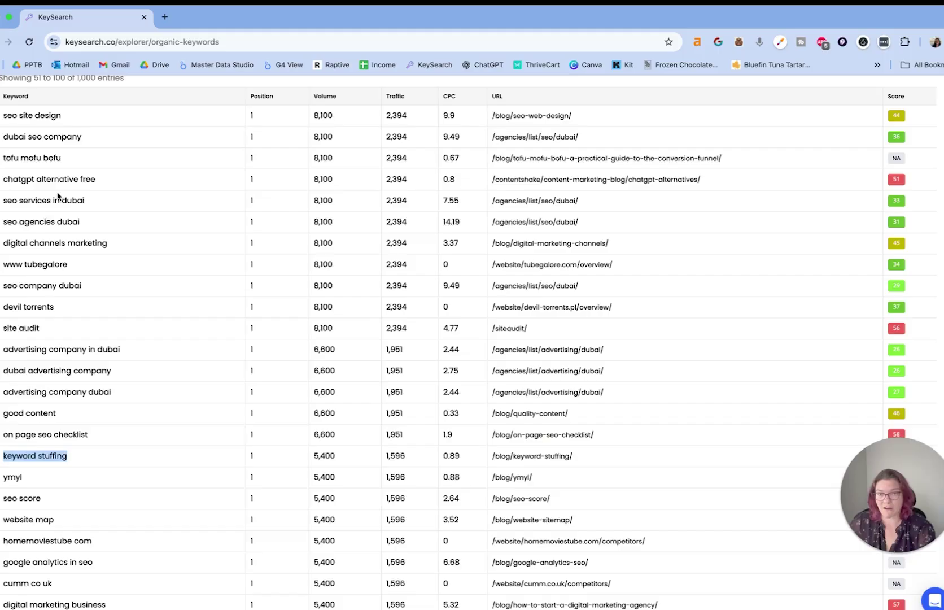
click(164, 17)
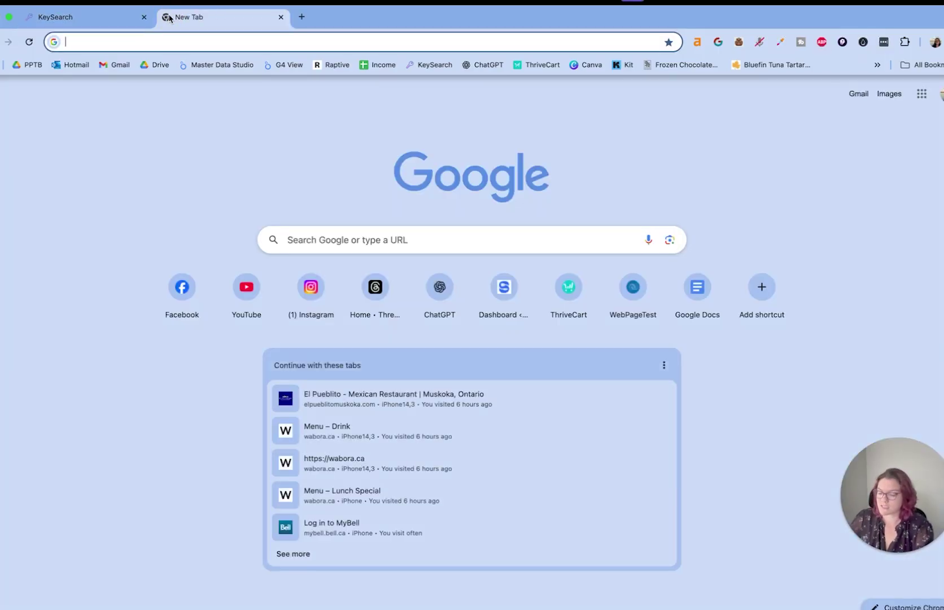
text(keysearch.co/research)
key(Return)
triple_click(78, 124)
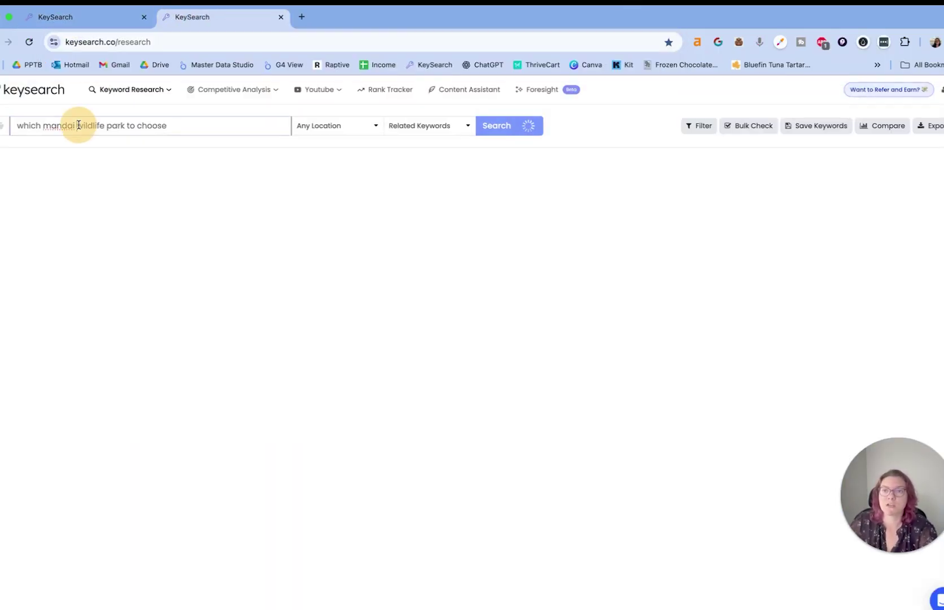
key(ctrl+v)
key(Return)
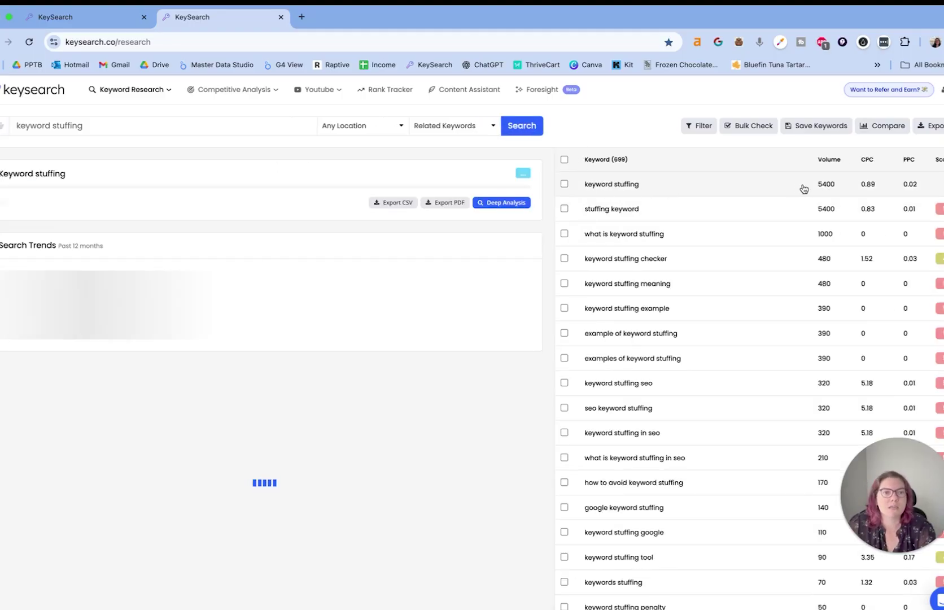
Compare with the organic keywords list, then examine the search trend and SERP analysis for "keyword stuffing".
click(66, 20)
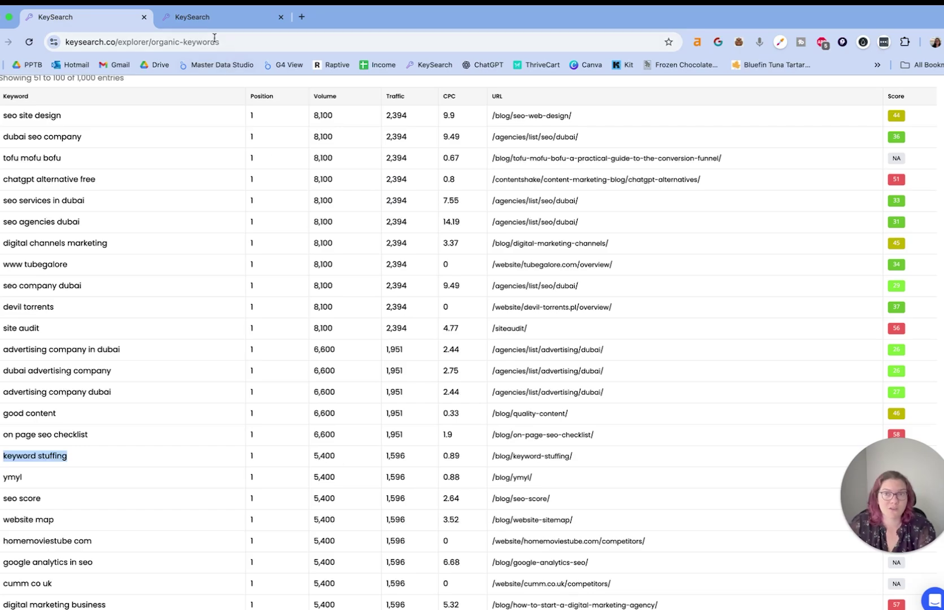
click(225, 24)
scroll(227, 250, down, 2)
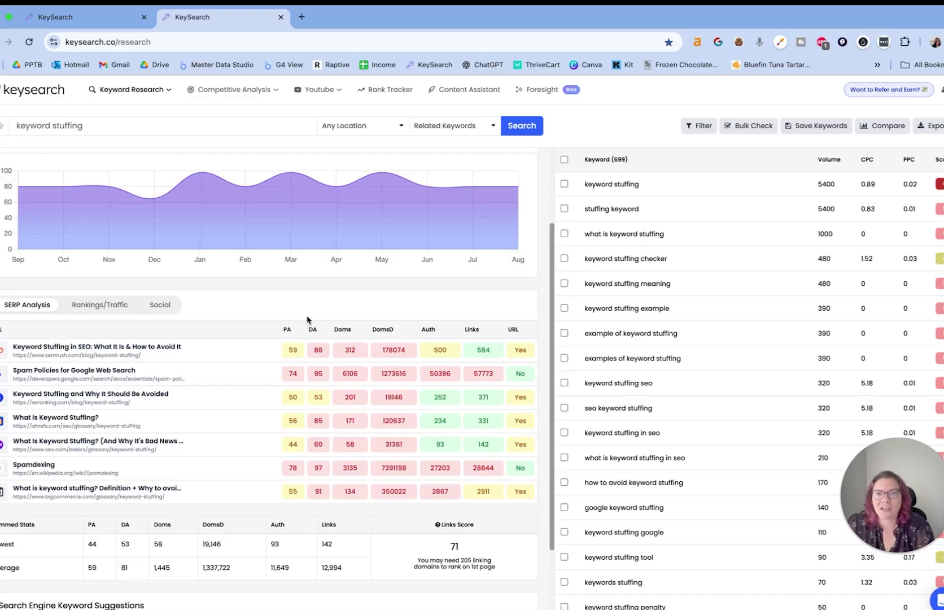
Return to the semrush.com organic keywords and look through the rest of results page 2 for relevant topics.
click(76, 18)
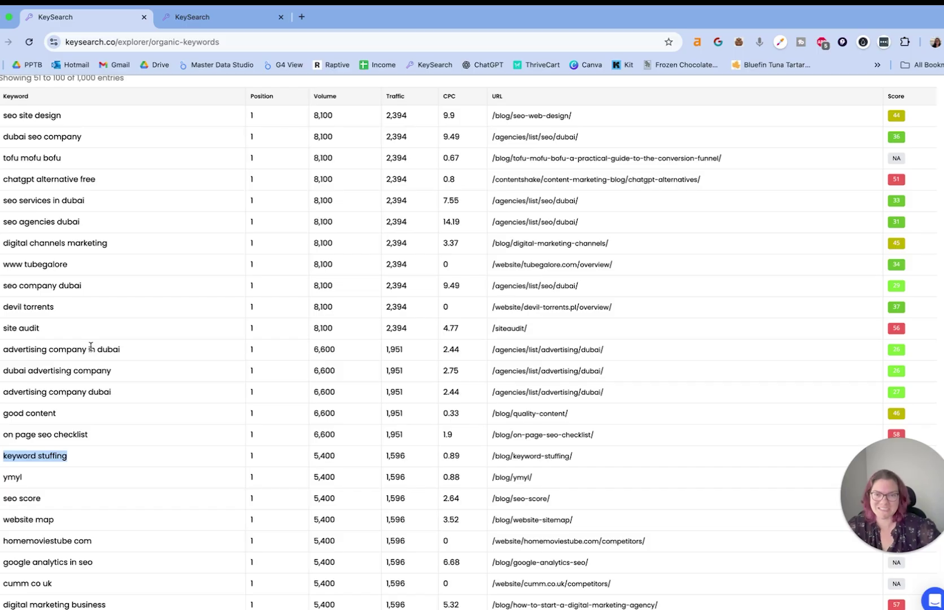
scroll(226, 388, down, 7)
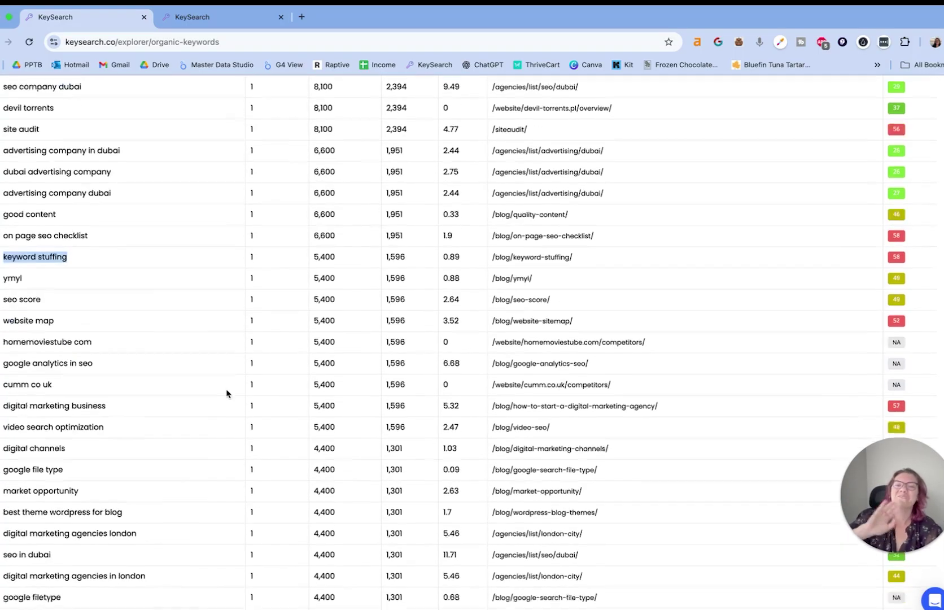
scroll(270, 387, down, 3)
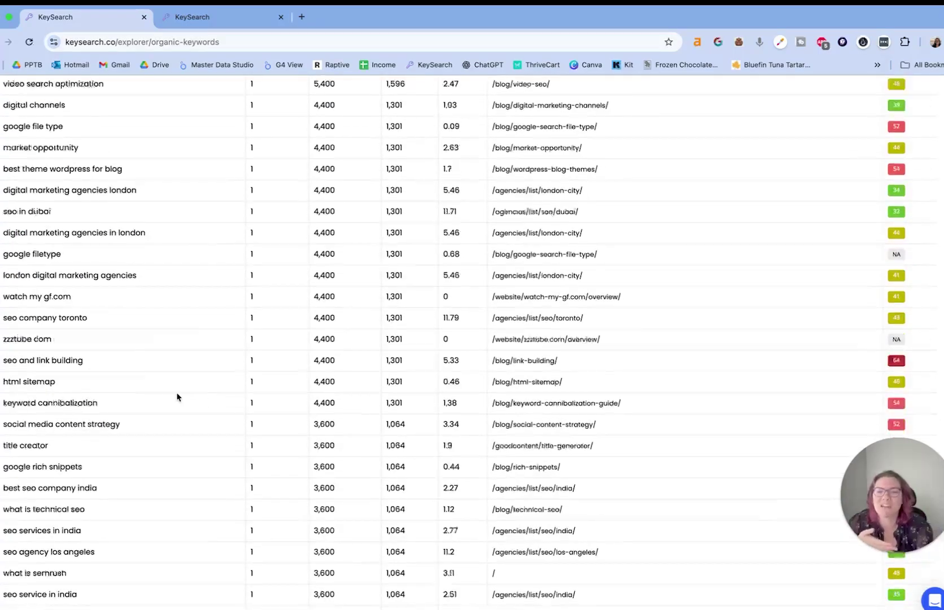
drag(3, 362, 154, 364)
click(153, 364)
scroll(83, 321, down, 1)
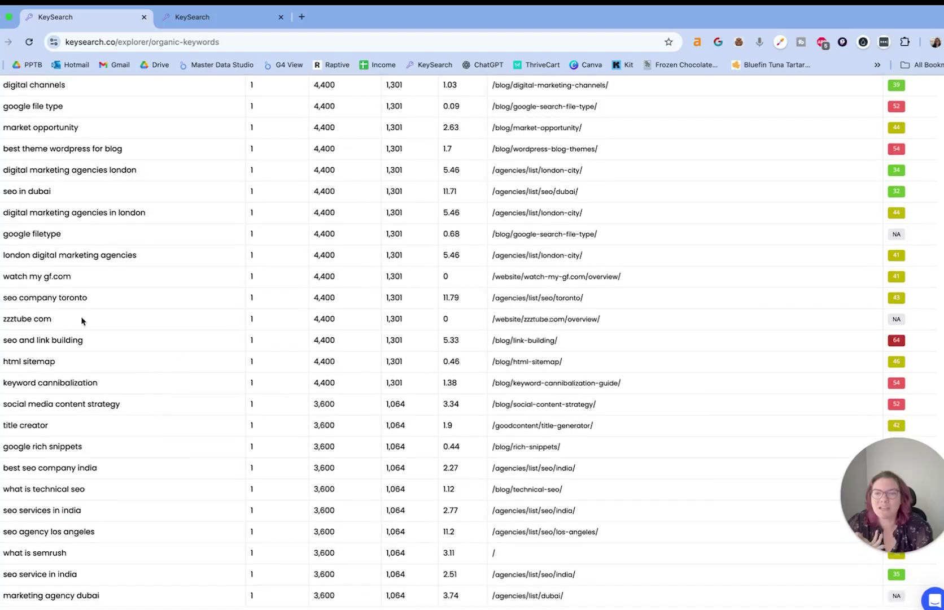
drag(11, 295, 95, 303)
click(122, 303)
scroll(127, 307, down, 1)
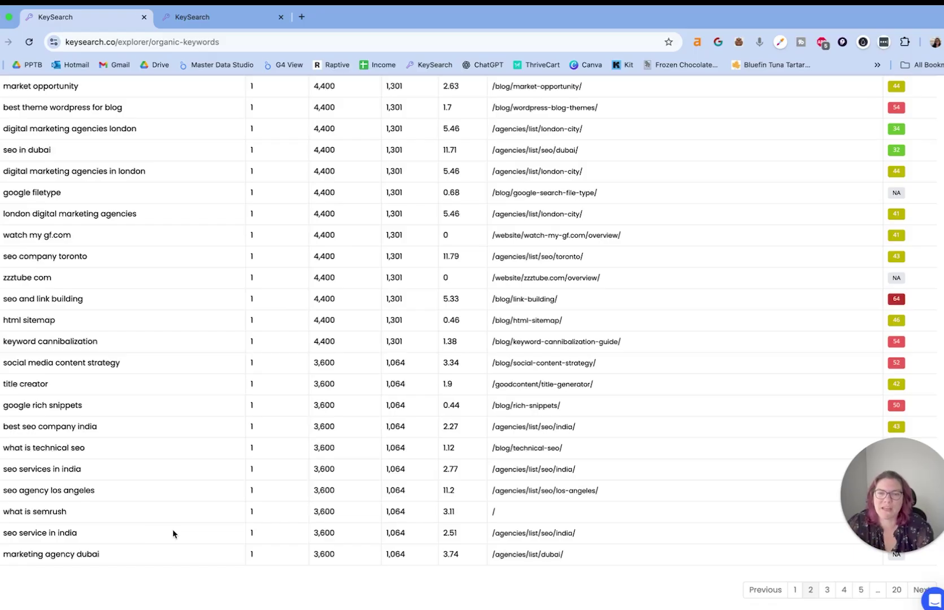
View results page 3 and examine its keywords, highlighting "catchy title generator" among them.
click(827, 589)
scroll(340, 530, up, 6)
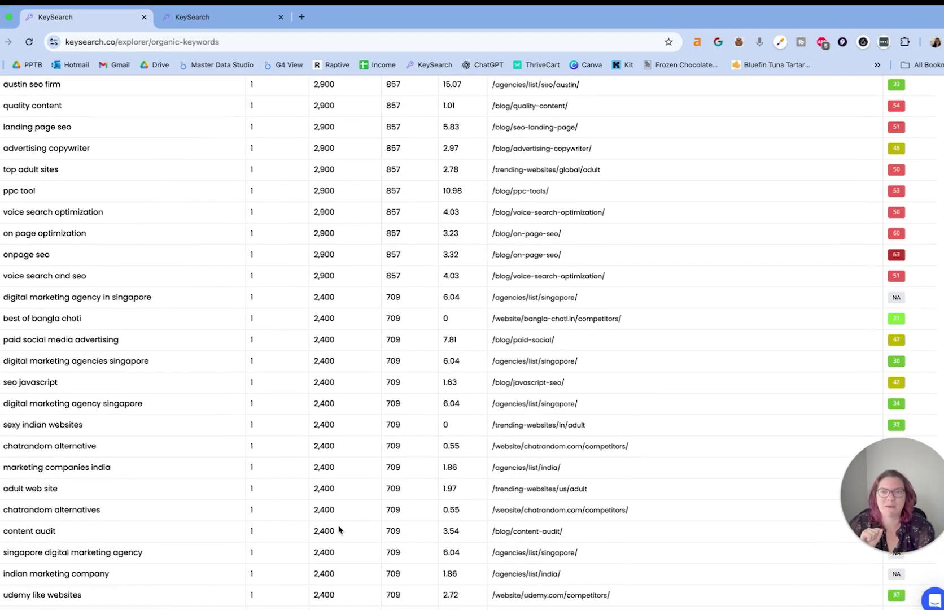
scroll(202, 505, up, 4)
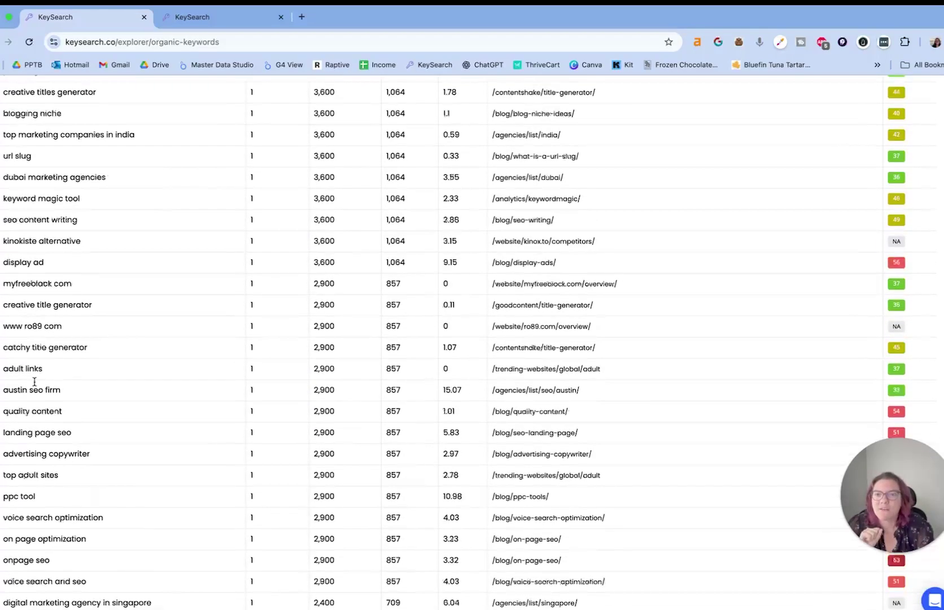
triple_click(55, 353)
click(143, 354)
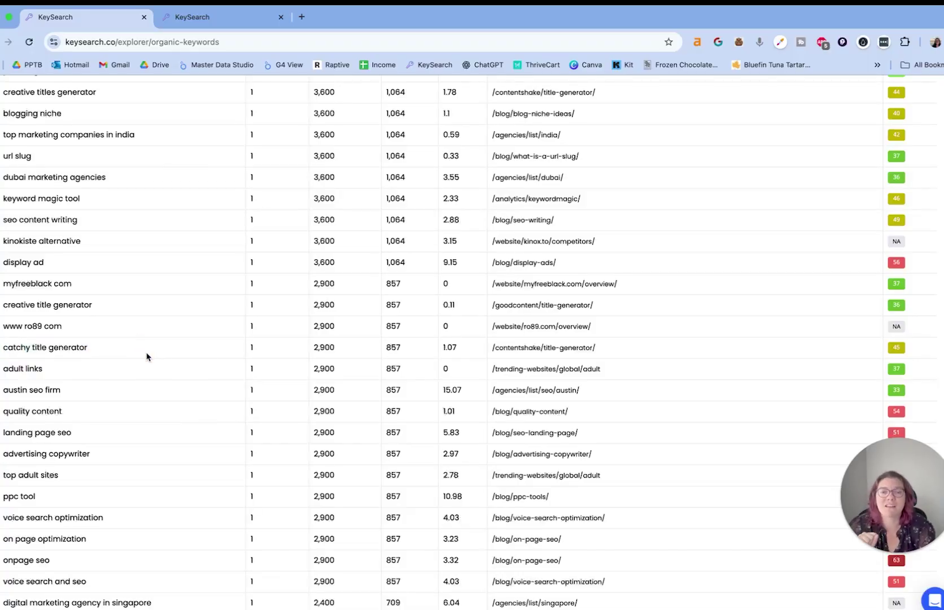
scroll(140, 358, up, 3)
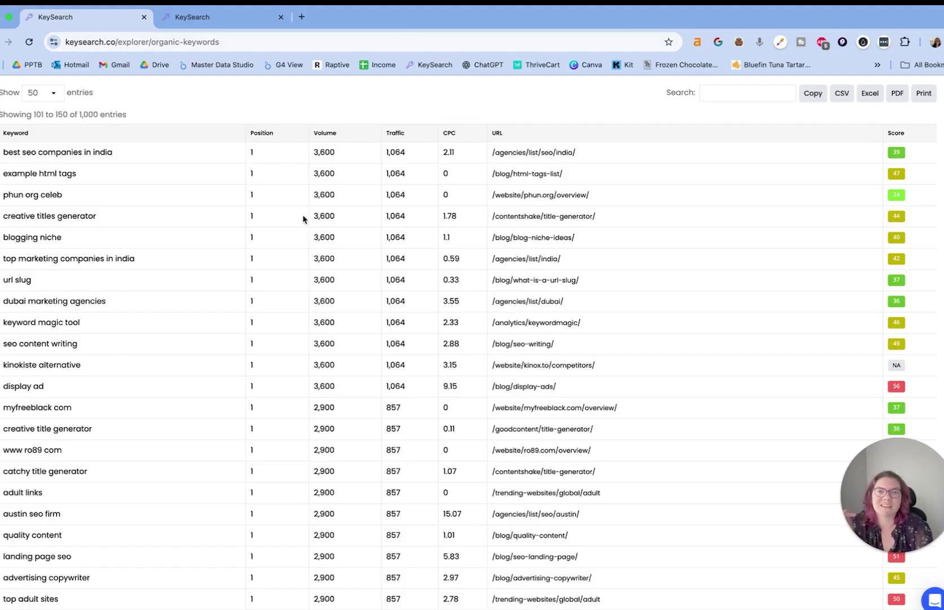
scroll(354, 168, up, 1)
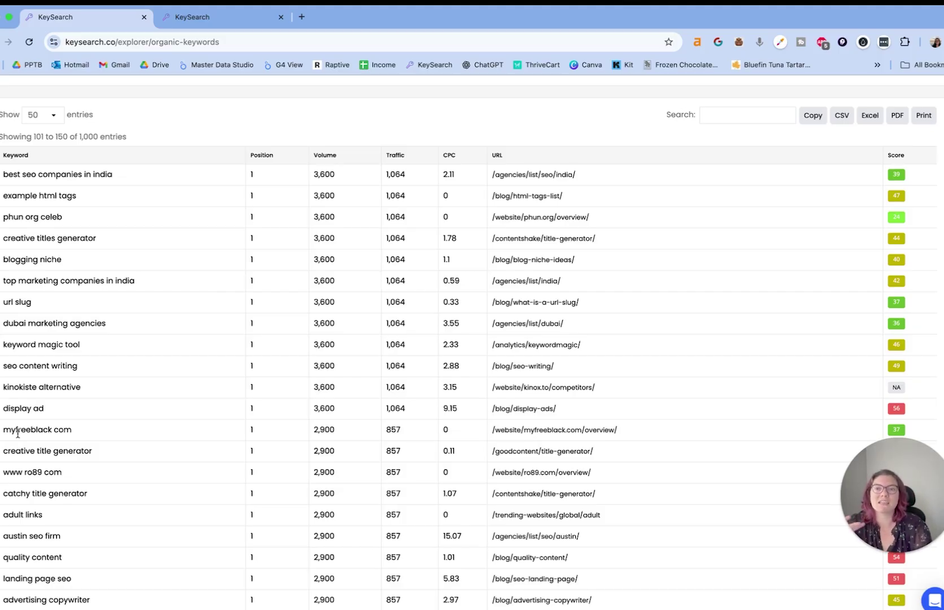
Filter the semrush.com organic keywords to those that include the word "internal".
scroll(150, 269, up, 2)
click(497, 125)
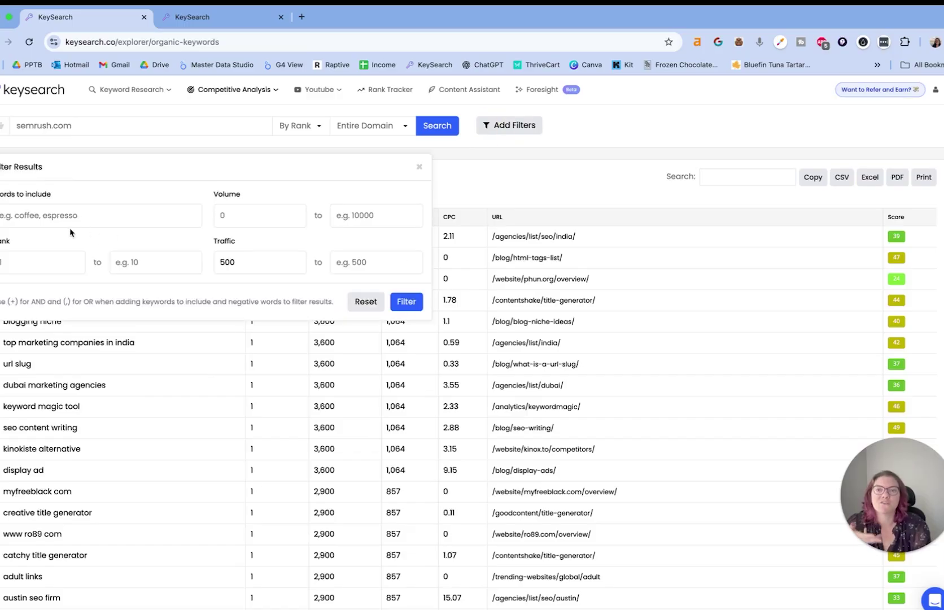
click(22, 255)
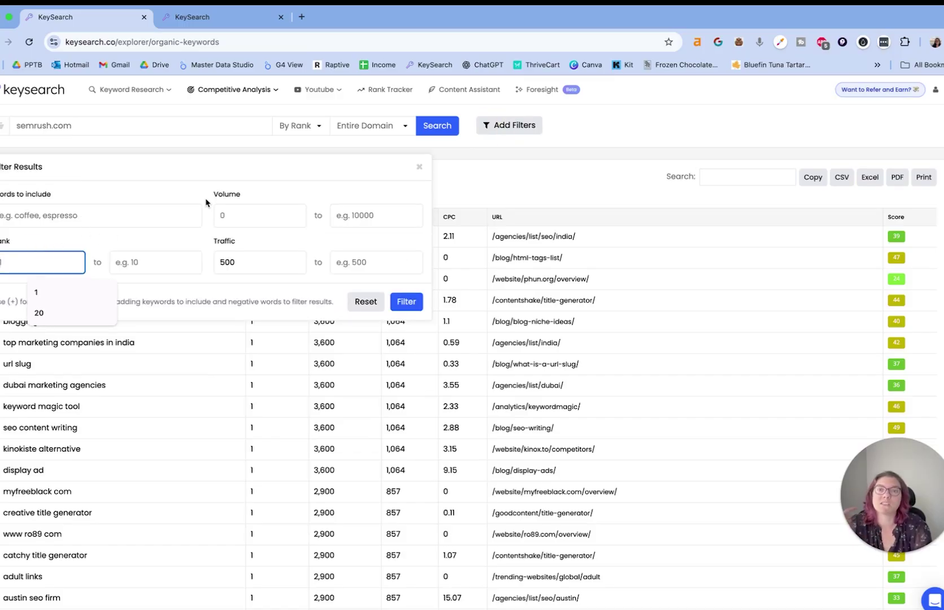
click(500, 245)
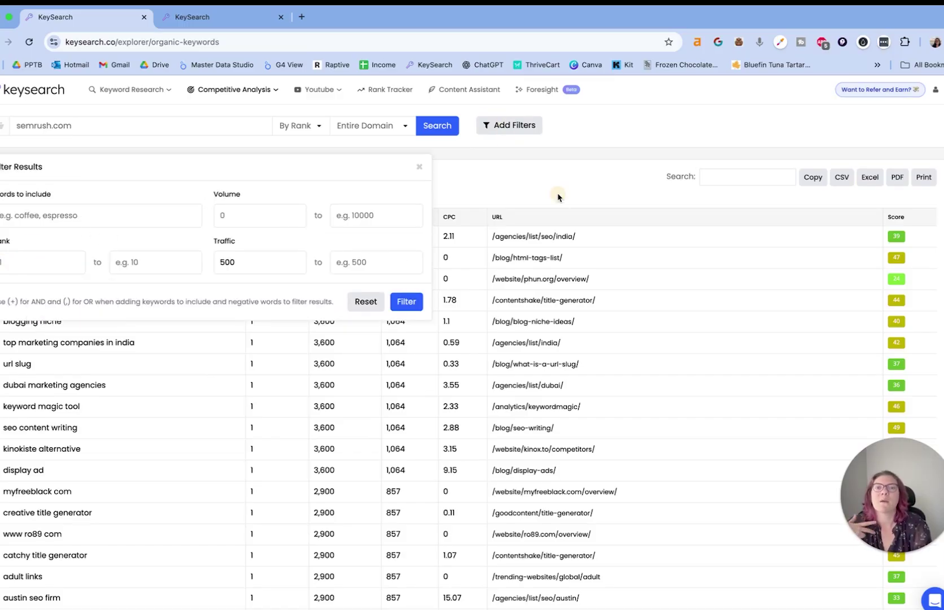
scroll(573, 240, down, 15)
scroll(599, 265, up, 15)
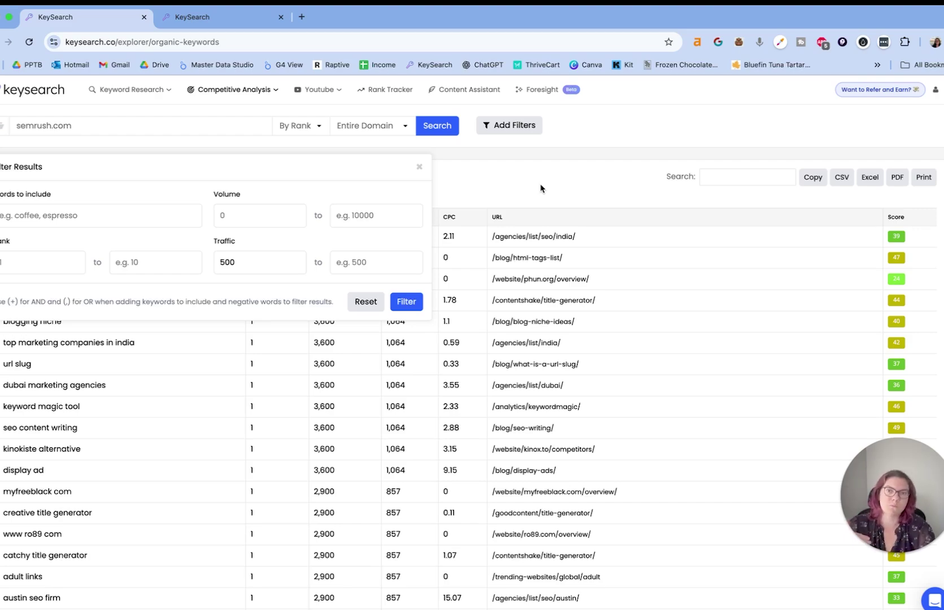
click(170, 223)
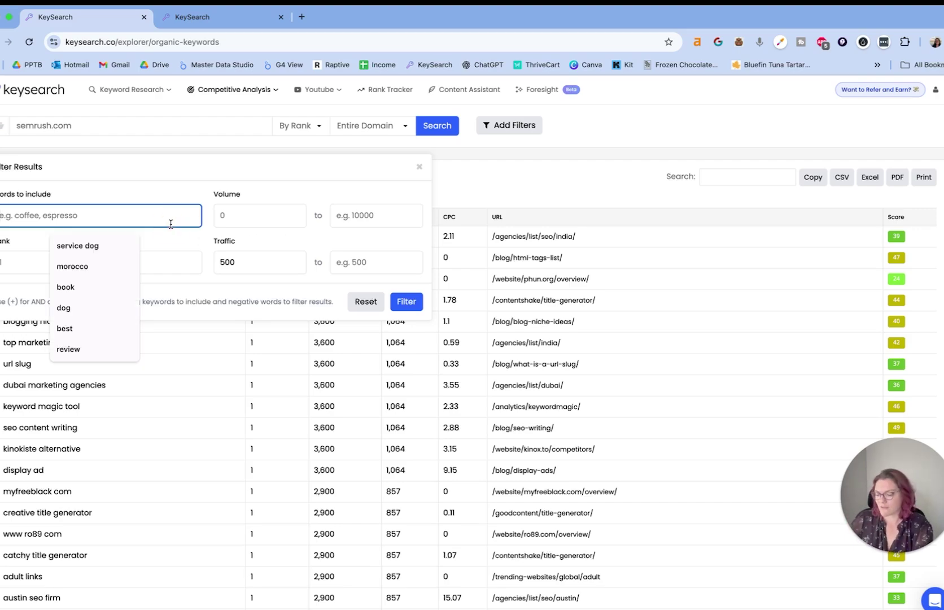
text(internal)
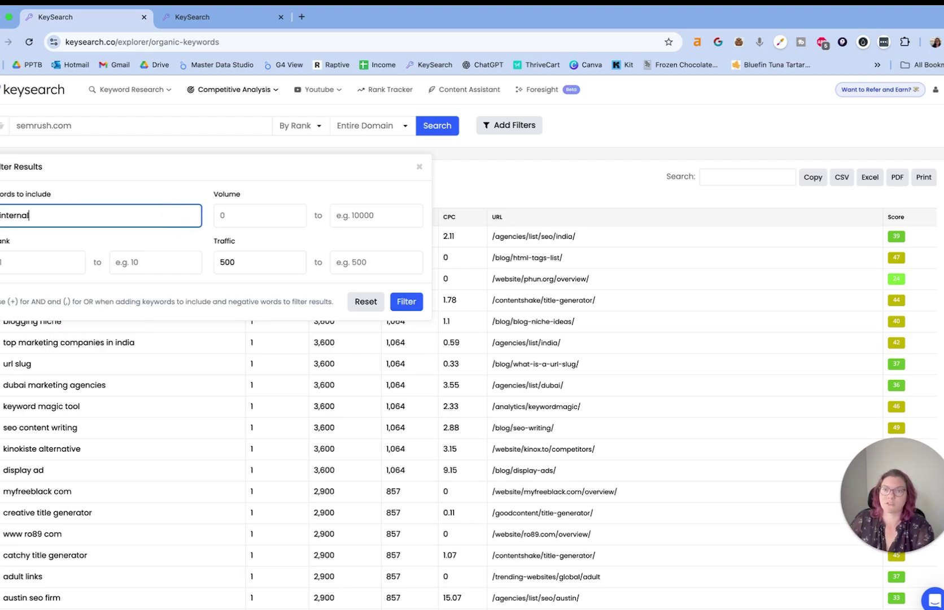
click(399, 300)
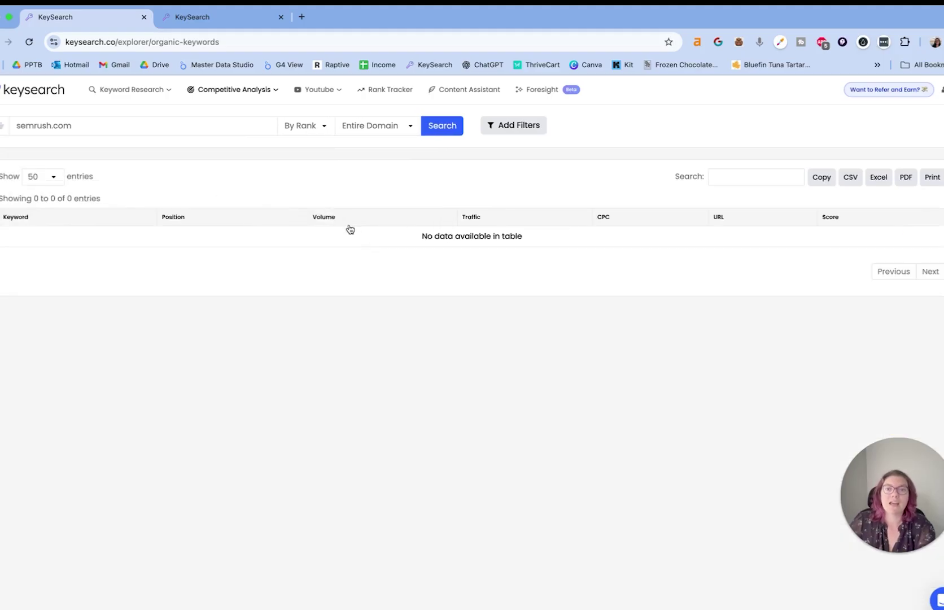
Lower the minimum traffic in the results filter to 1 and reapply the filter.
click(494, 126)
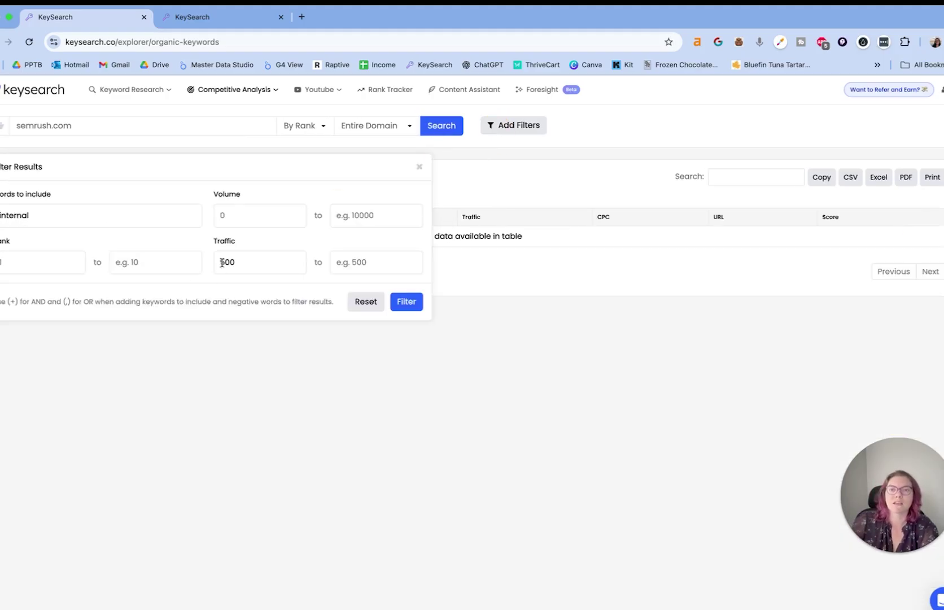
double_click(250, 265)
text(1)
click(406, 301)
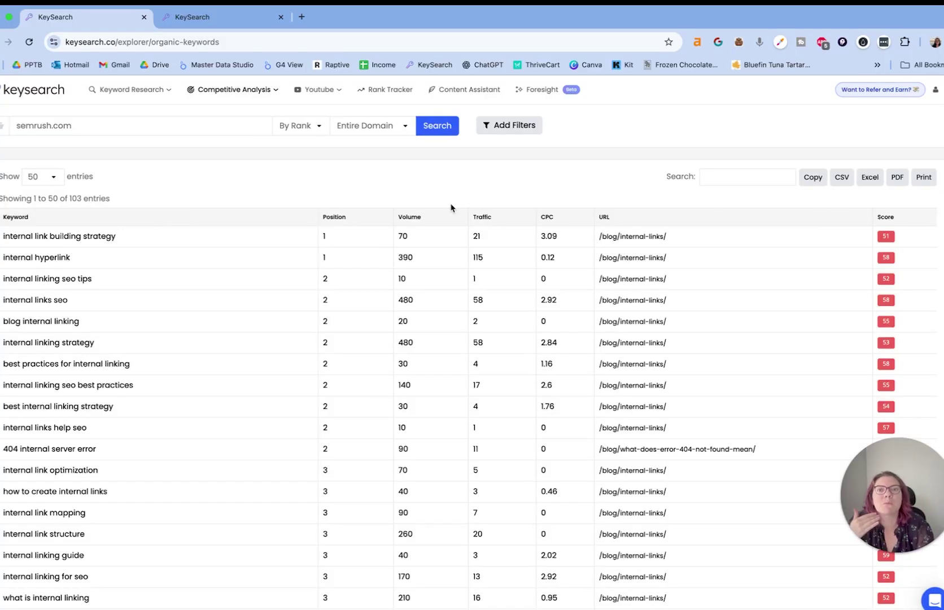
Look through the filtered "internal" keywords, comparing their positions, volumes, URLs and scores.
scroll(274, 184, down, 1)
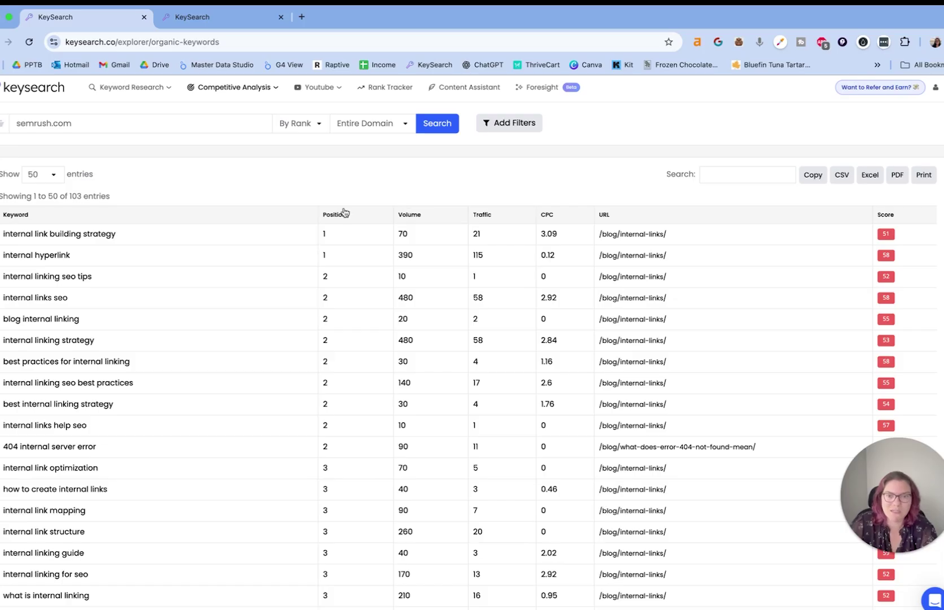
scroll(344, 203, down, 10)
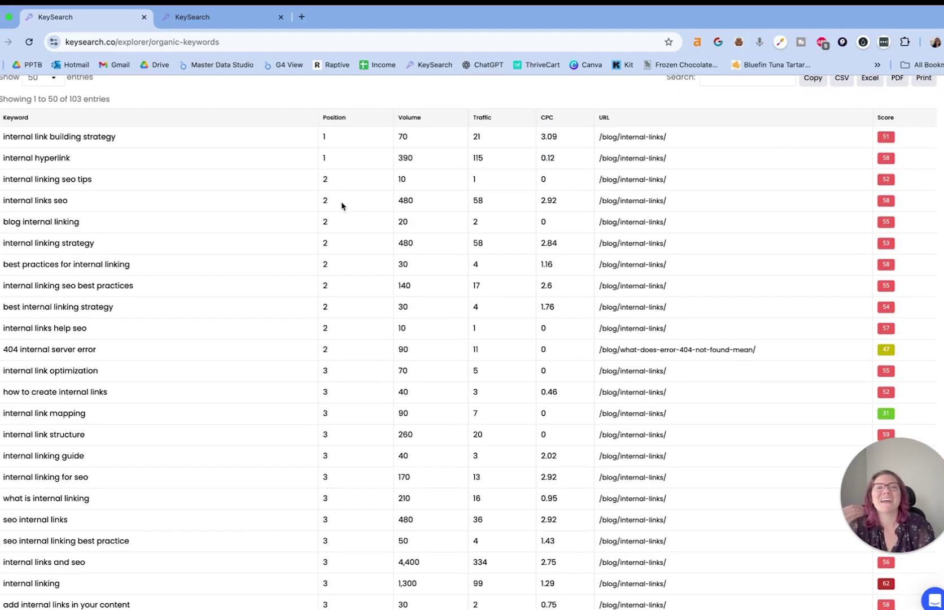
scroll(358, 251, up, 10)
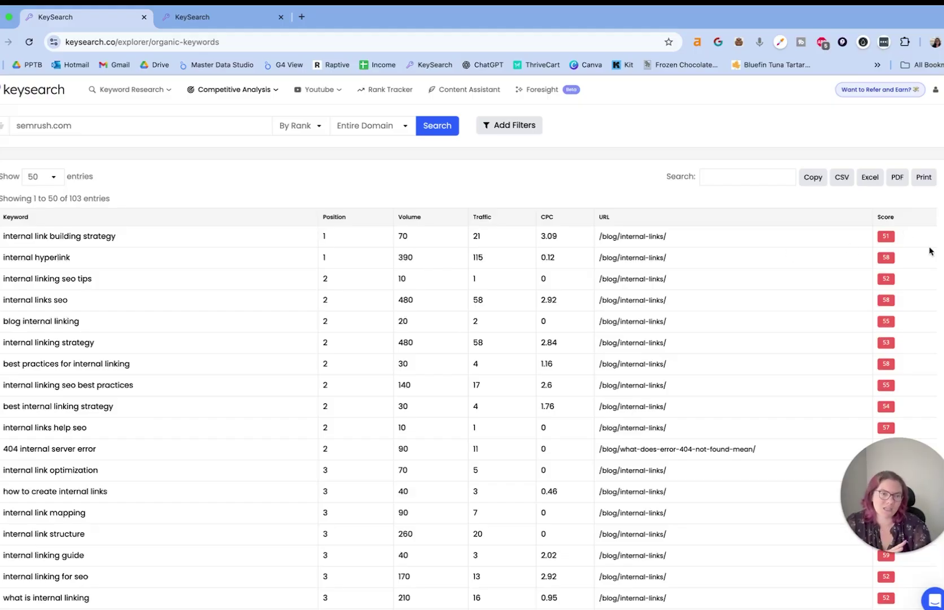
scroll(685, 320, down, 3)
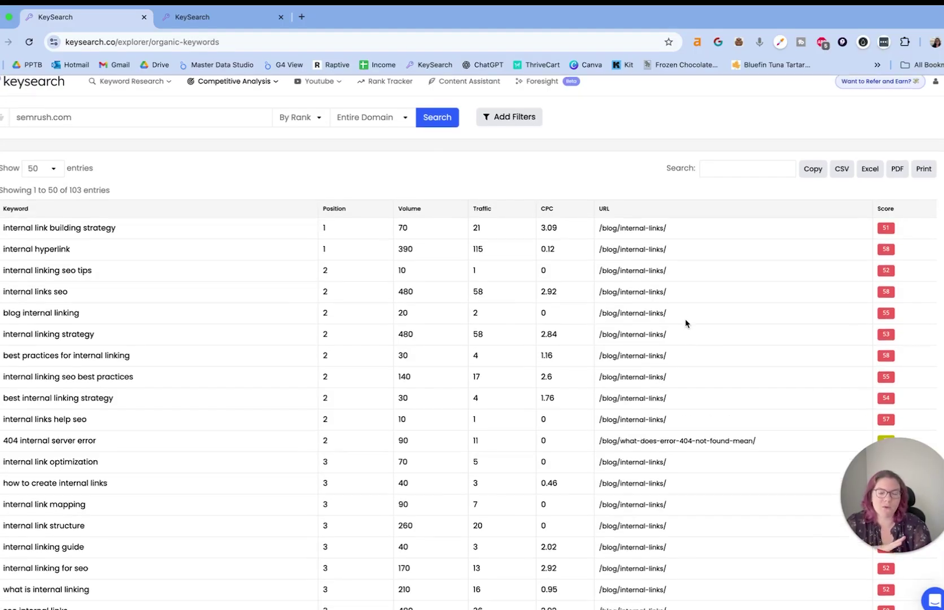
scroll(683, 317, up, 3)
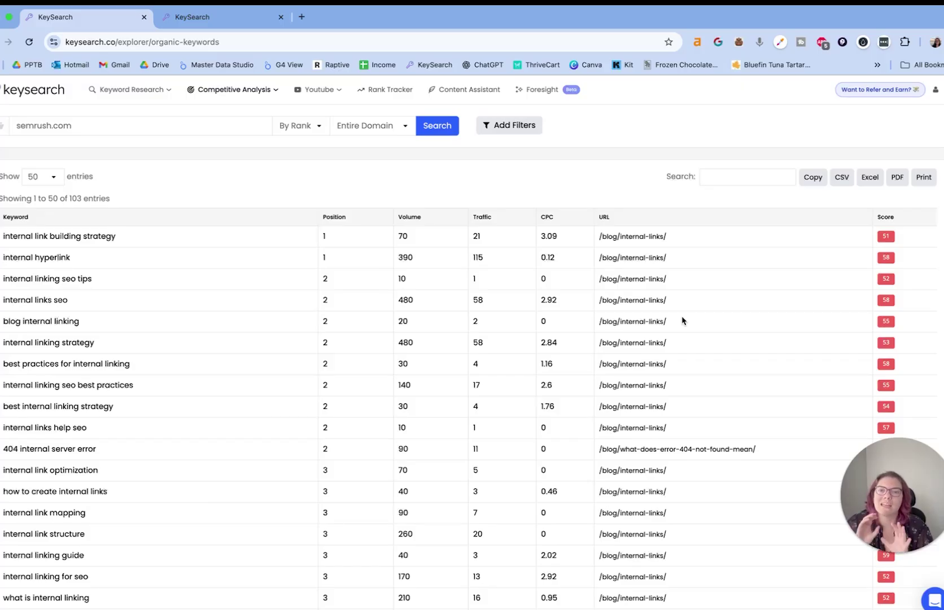